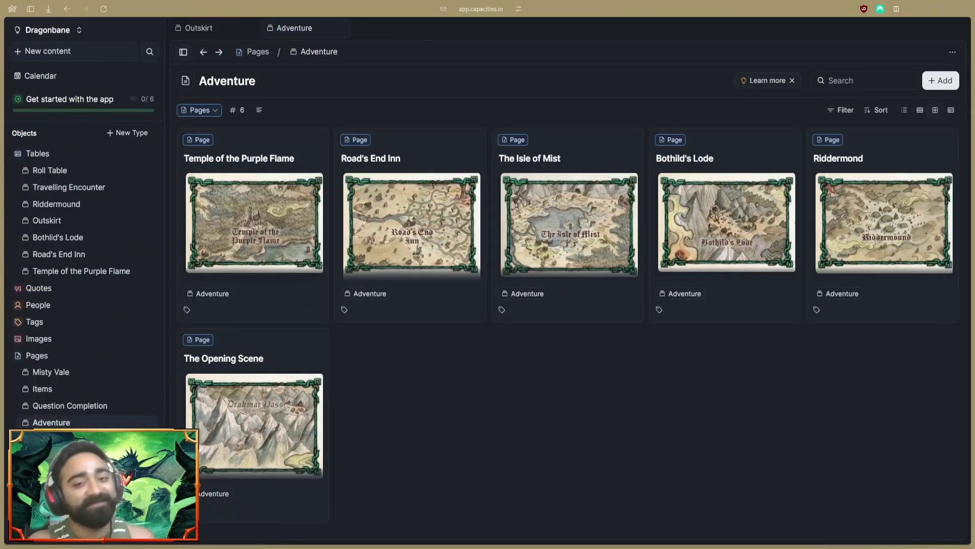
- Open the Locations object type and look over its overview and the collections listed under Locations and Tables
{"action": "scroll", "coordinate": [61, 168], "scroll_direction": "up", "scroll_amount": 3}
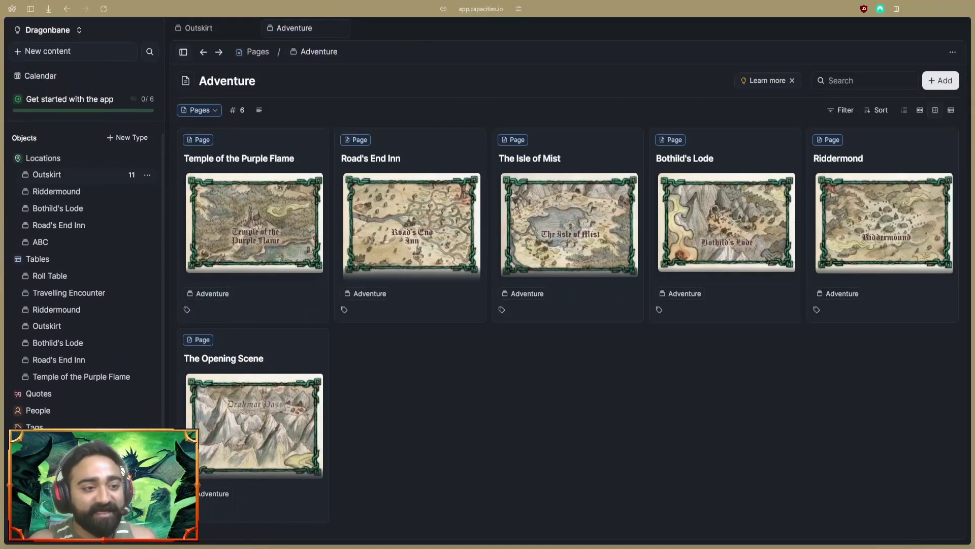
{"action": "left_click", "coordinate": [61, 166]}
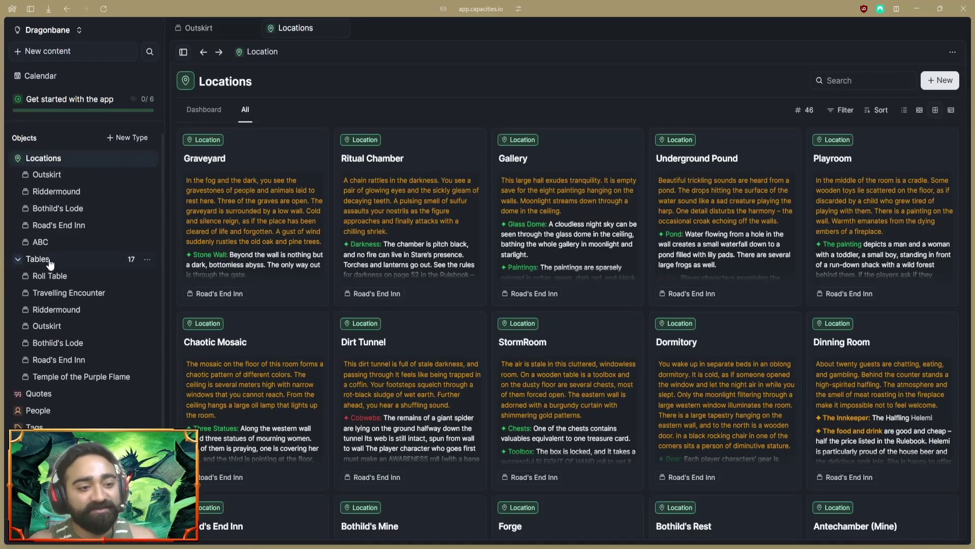
{"action": "left_click", "coordinate": [65, 258]}
{"action": "left_click", "coordinate": [45, 166]}
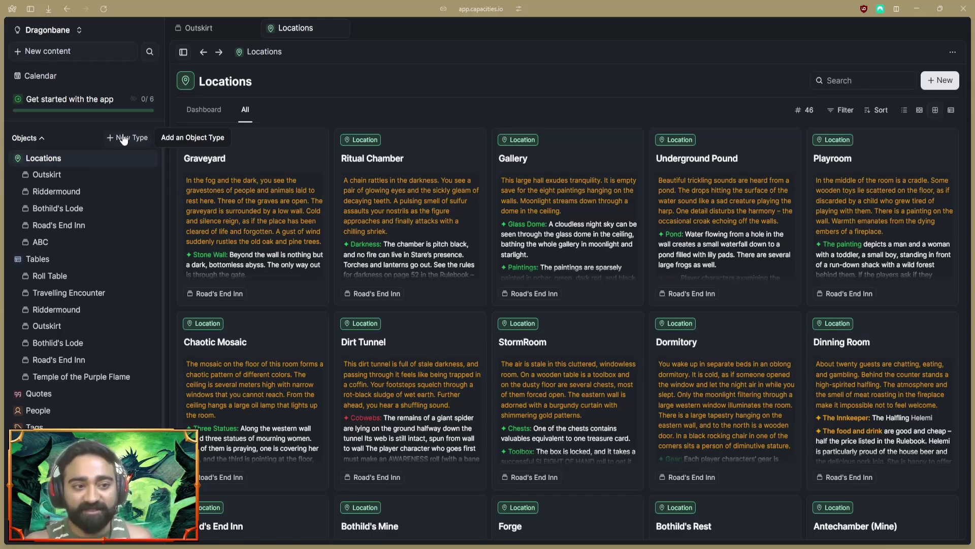
- Collapse the Locations, Tables and Pages groups in the object list
{"action": "left_click", "coordinate": [18, 158]}
{"action": "left_click", "coordinate": [16, 175]}
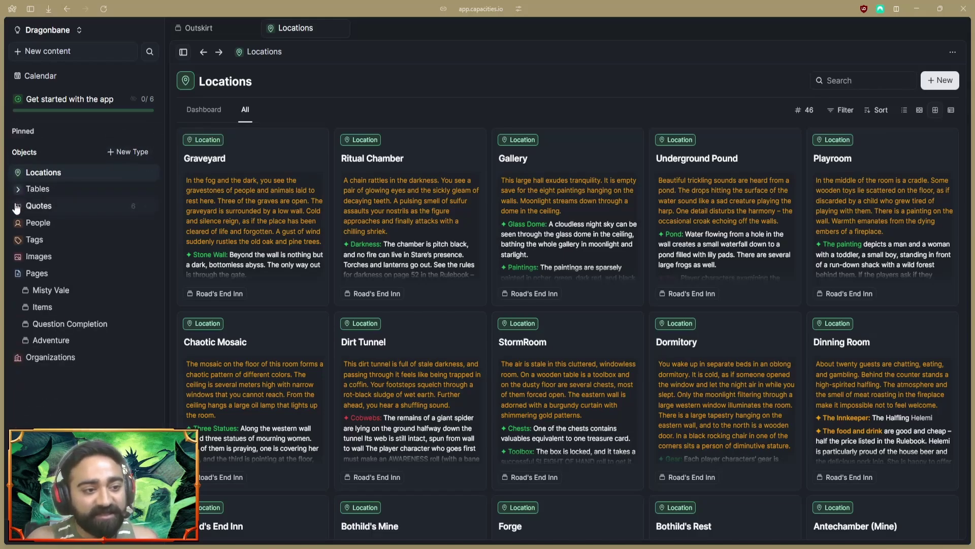
{"action": "left_click", "coordinate": [16, 274]}
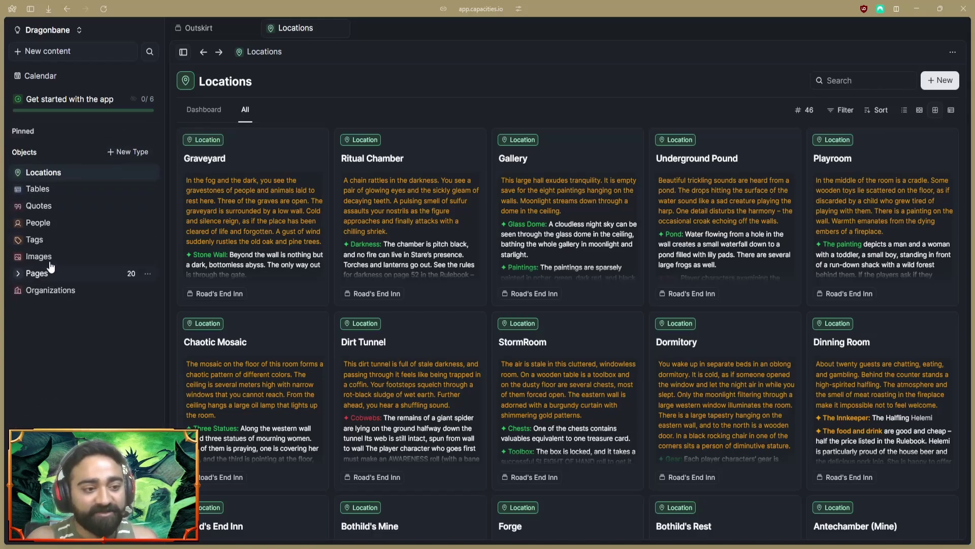
- Review the custom, template and basic options for adding a new object type, and leave without adding one
{"action": "left_click", "coordinate": [128, 152]}
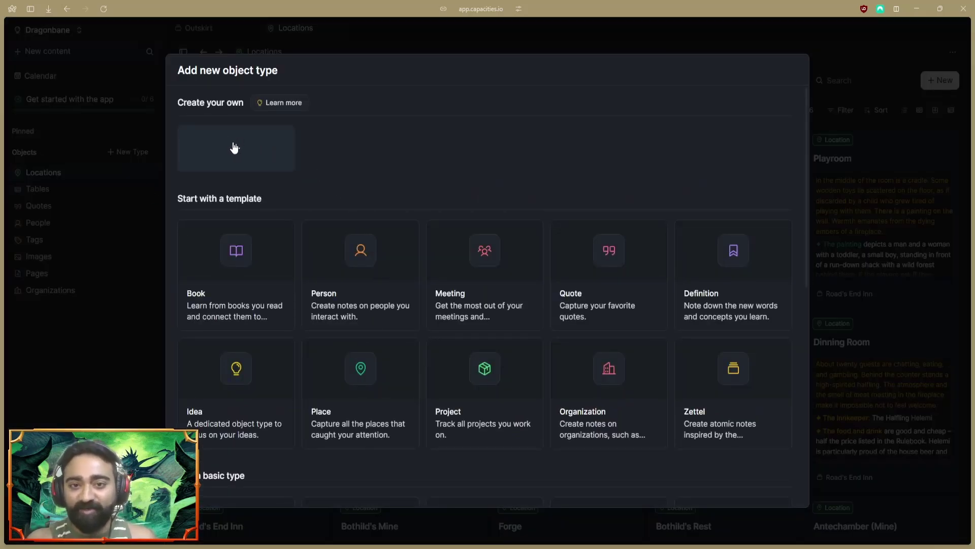
{"action": "scroll", "coordinate": [259, 275], "scroll_direction": "down", "scroll_amount": 9}
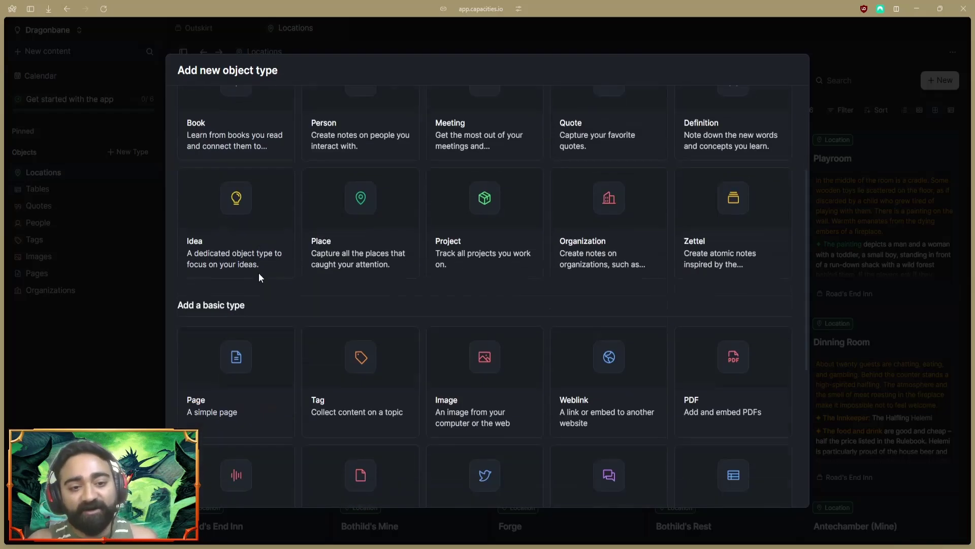
{"action": "scroll", "coordinate": [258, 294], "scroll_direction": "up", "scroll_amount": 3}
{"action": "scroll", "coordinate": [258, 293], "scroll_direction": "up", "scroll_amount": 5}
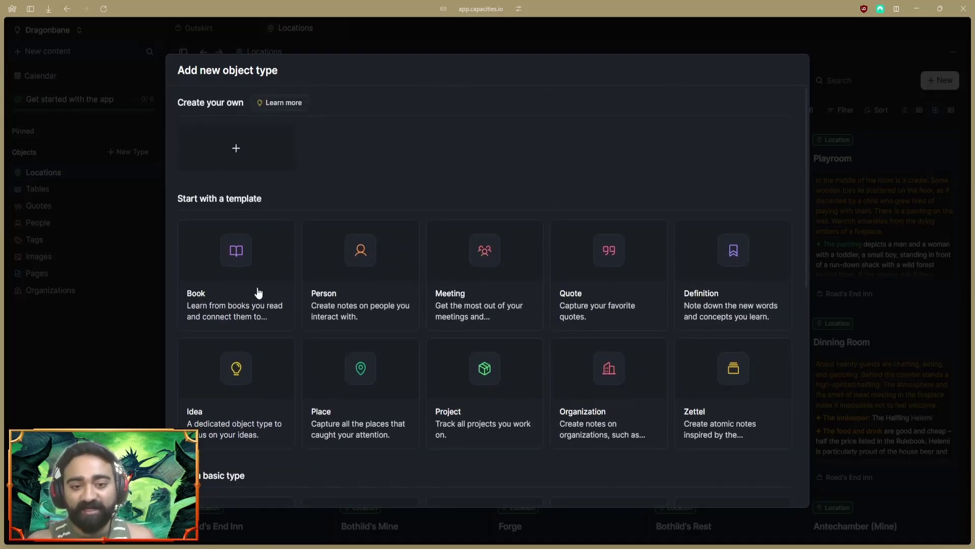
{"action": "scroll", "coordinate": [420, 309], "scroll_direction": "down", "scroll_amount": 2}
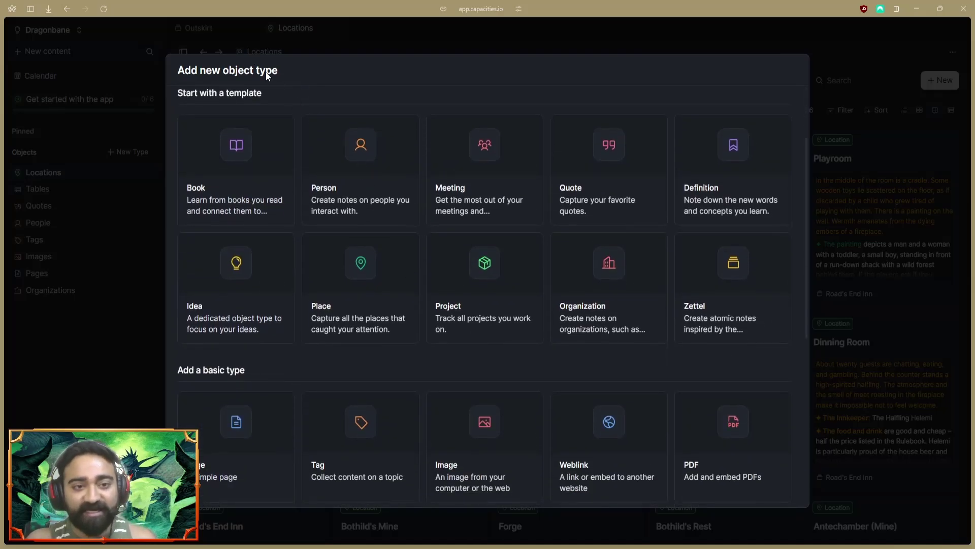
{"action": "left_click", "coordinate": [130, 41]}
- Check the list of available spaces, and move the Tags object type above Quotes in the object list
{"action": "left_click", "coordinate": [48, 30]}
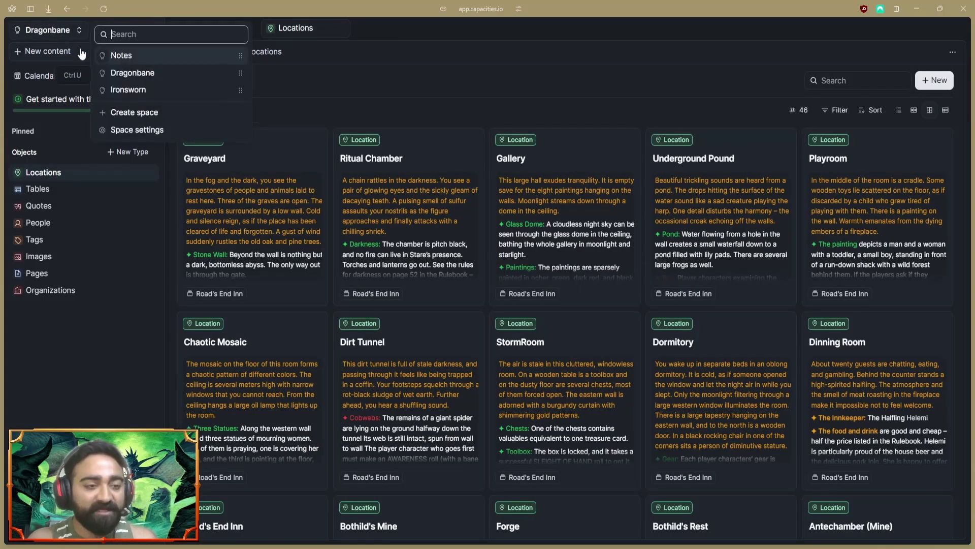
{"action": "left_click", "coordinate": [113, 238]}
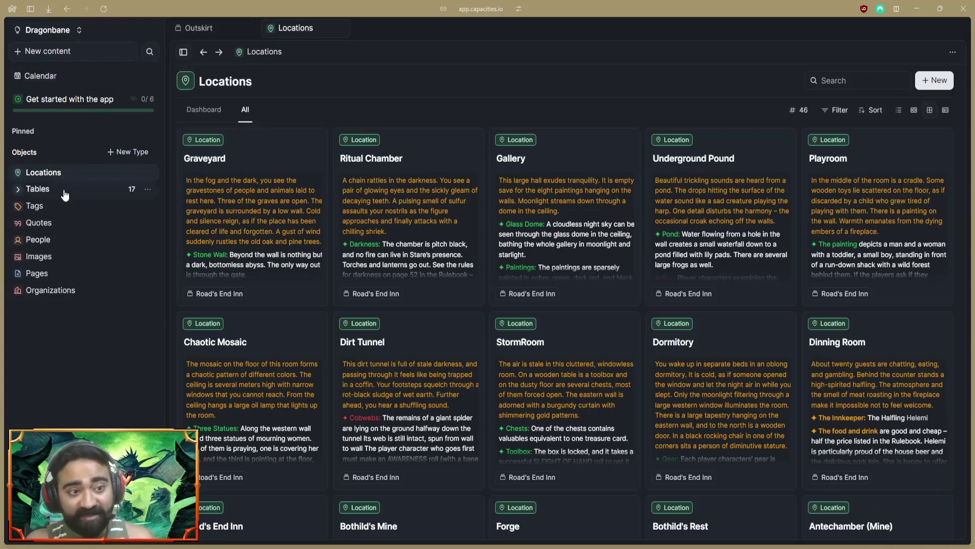
- View the Quotes overview, expand the People type and look through the character cards in its NPCs collection
{"action": "left_click", "coordinate": [69, 225]}
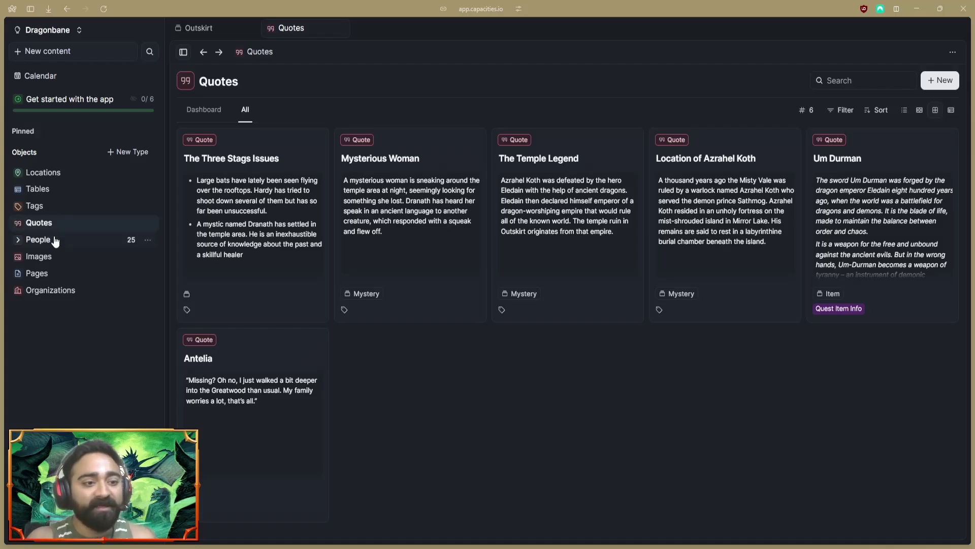
{"action": "left_click", "coordinate": [35, 239]}
{"action": "left_click", "coordinate": [20, 240]}
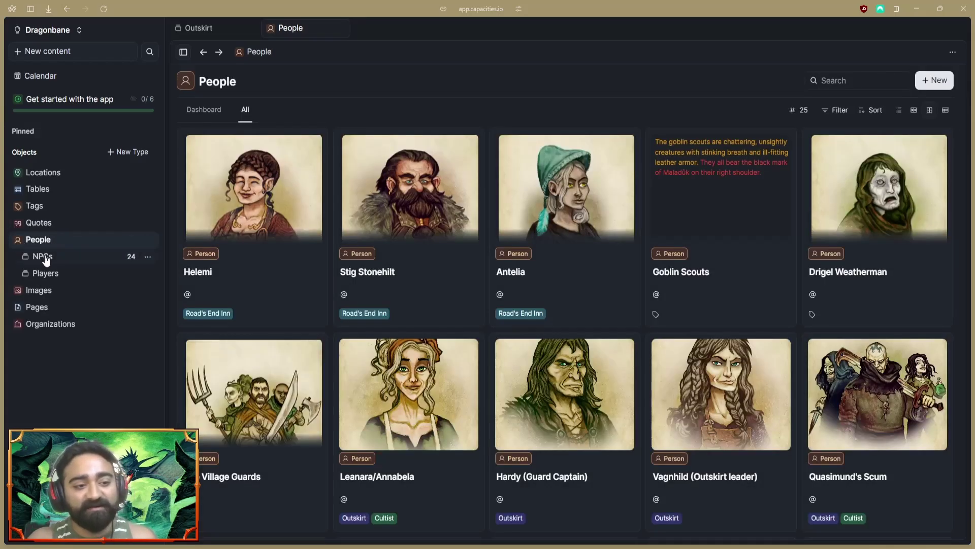
{"action": "left_click", "coordinate": [40, 257]}
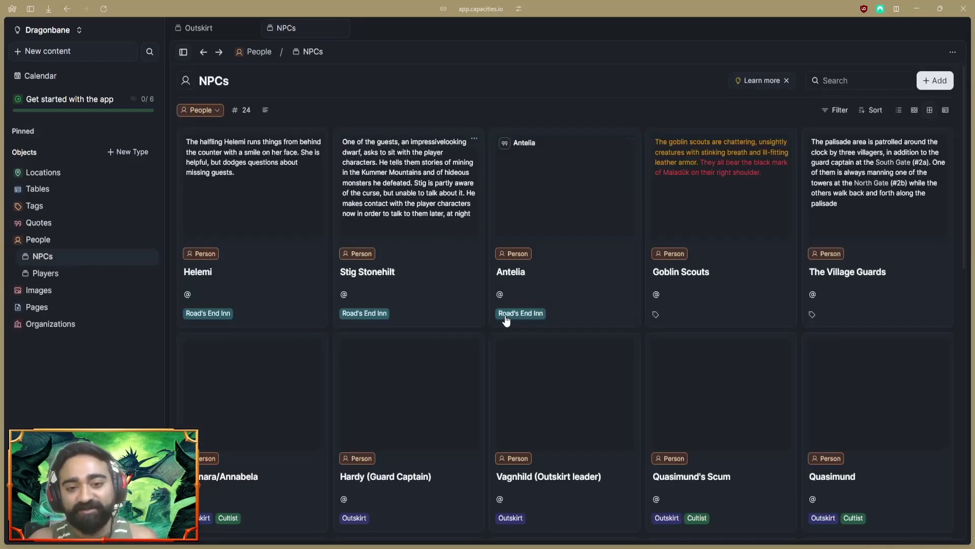
{"action": "scroll", "coordinate": [598, 391], "scroll_direction": "down", "scroll_amount": 2}
{"action": "scroll", "coordinate": [748, 241], "scroll_direction": "down", "scroll_amount": 6}
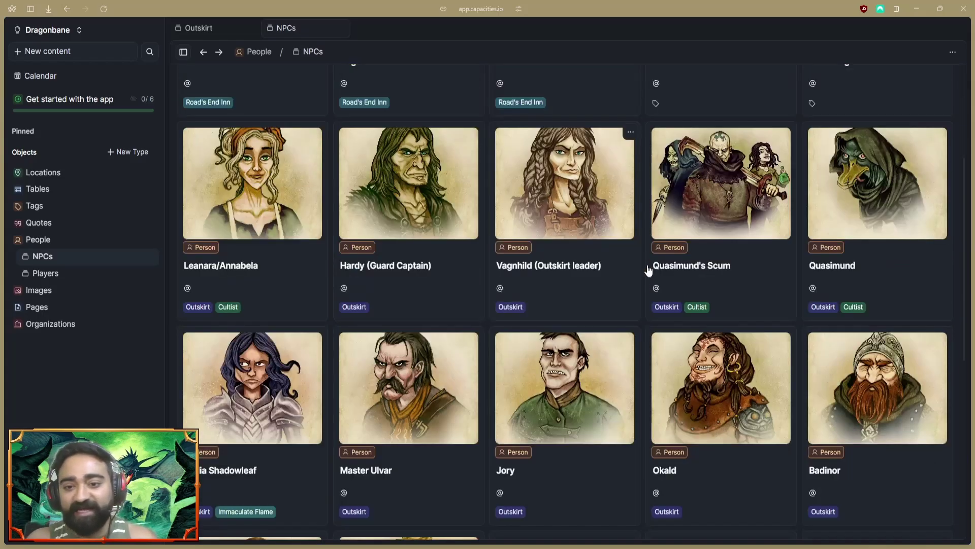
{"action": "scroll", "coordinate": [644, 276], "scroll_direction": "up", "scroll_amount": 5}
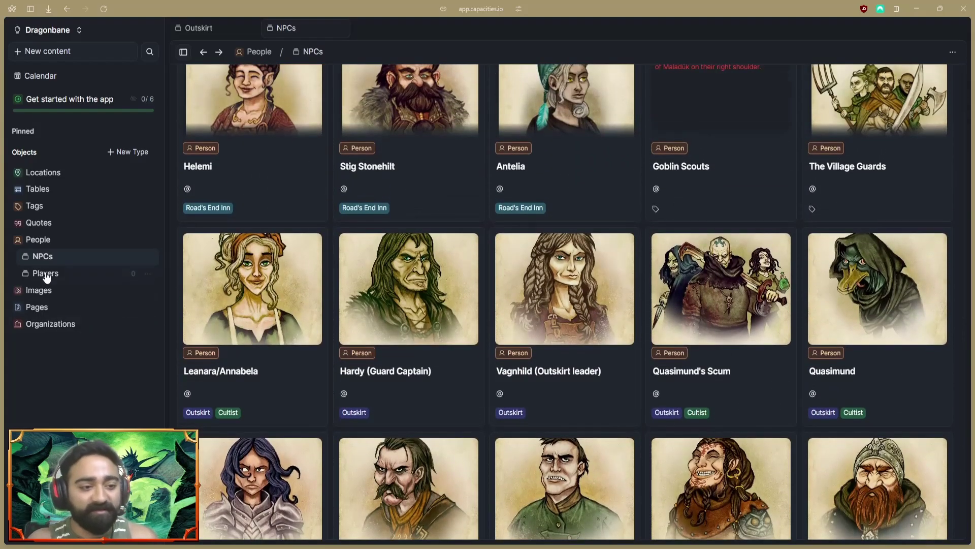
{"action": "left_click", "coordinate": [38, 240]}
- View the Images gallery and look through all cards in the Pages overview
{"action": "left_click", "coordinate": [38, 291]}
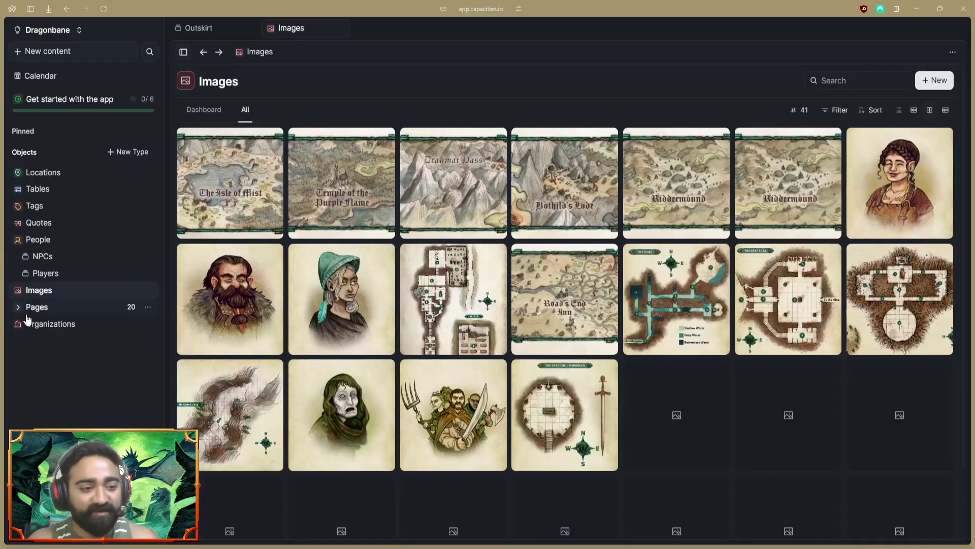
{"action": "left_click", "coordinate": [28, 311]}
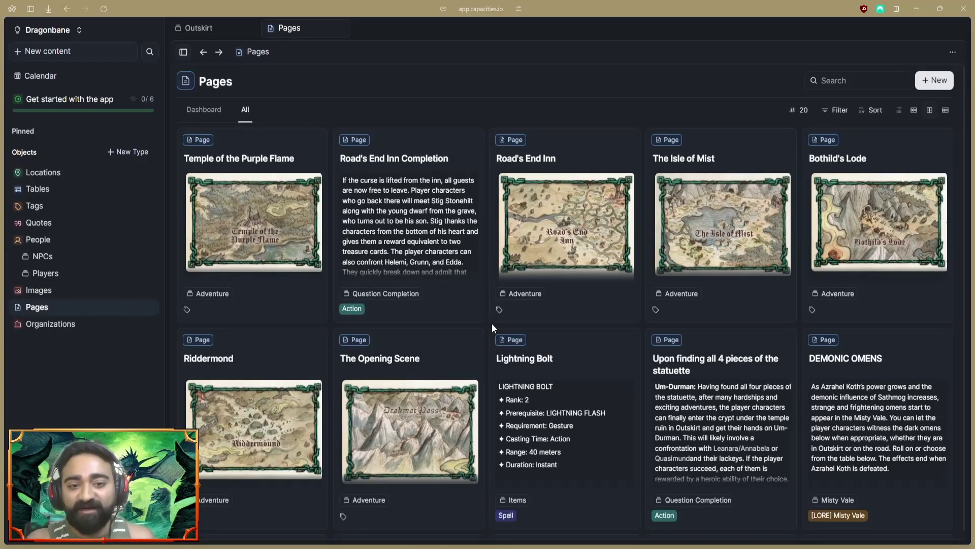
{"action": "scroll", "coordinate": [711, 406], "scroll_direction": "down", "scroll_amount": 3}
{"action": "scroll", "coordinate": [714, 285], "scroll_direction": "down", "scroll_amount": 8}
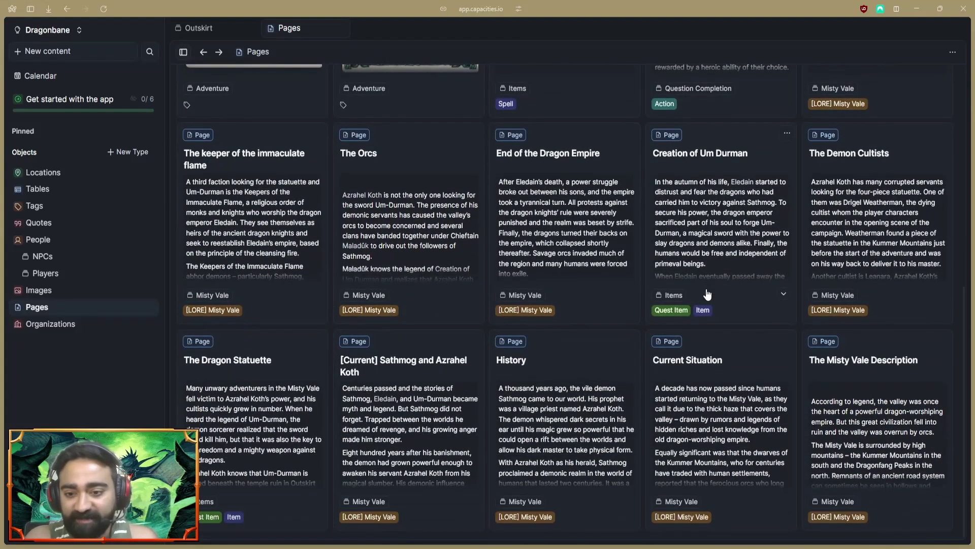
{"action": "scroll", "coordinate": [708, 295], "scroll_direction": "up", "scroll_amount": 4}
{"action": "scroll", "coordinate": [558, 203], "scroll_direction": "up", "scroll_amount": 3}
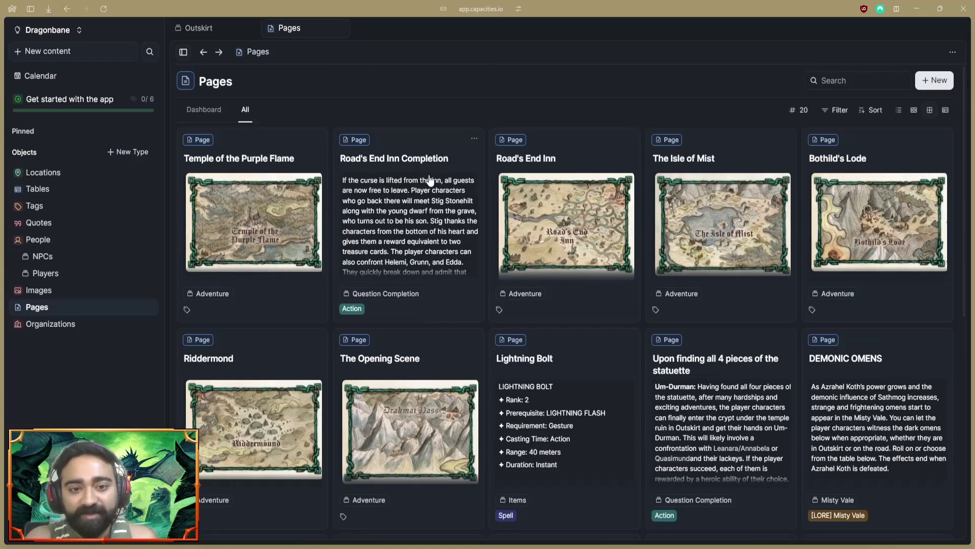
- Open The Opening Scene page and read its introduction, The Situation and On to the Misty Vale sections
{"action": "scroll", "coordinate": [355, 305], "scroll_direction": "down", "scroll_amount": 3}
{"action": "left_click", "coordinate": [438, 256]}
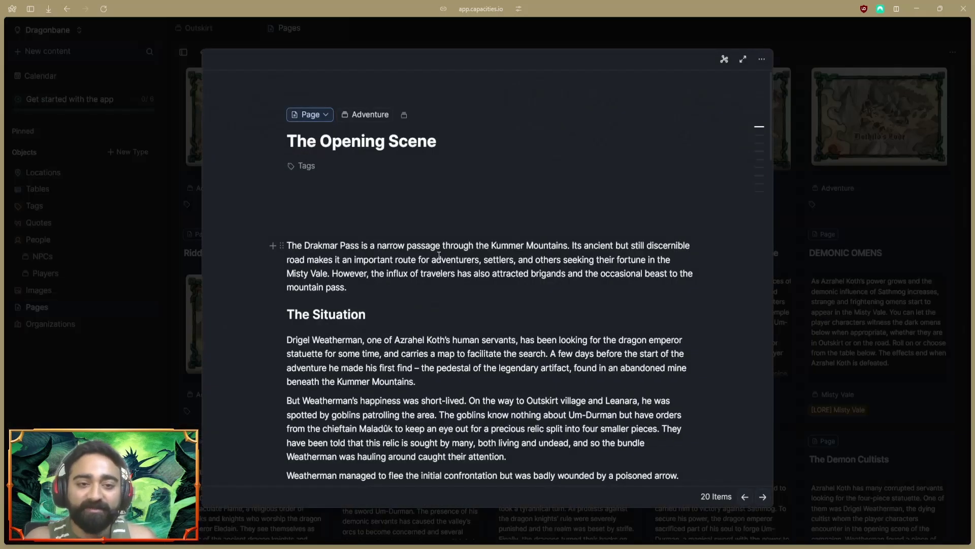
{"action": "scroll", "coordinate": [468, 260], "scroll_direction": "down", "scroll_amount": 4}
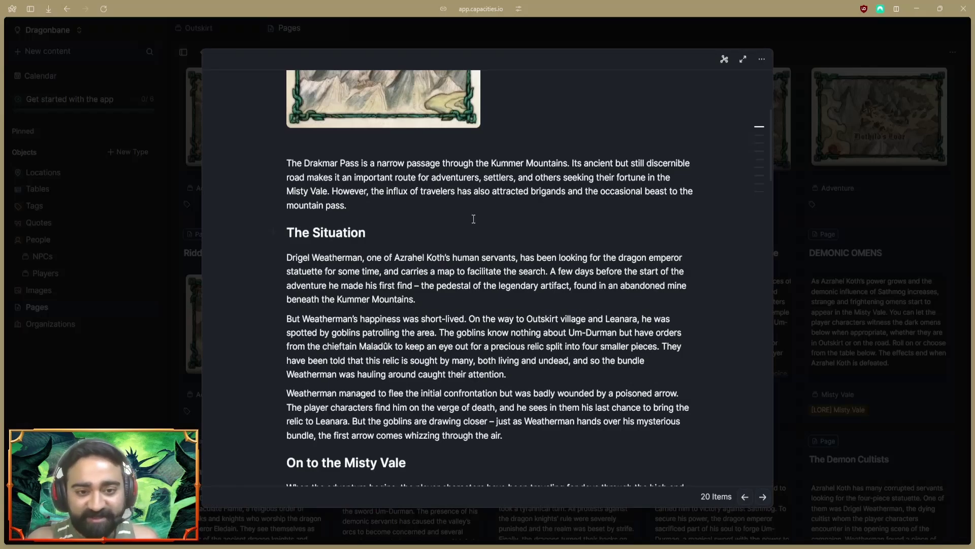
{"action": "scroll", "coordinate": [468, 260], "scroll_direction": "down", "scroll_amount": 2}
{"action": "scroll", "coordinate": [406, 178], "scroll_direction": "up", "scroll_amount": 5}
{"action": "scroll", "coordinate": [376, 118], "scroll_direction": "down", "scroll_amount": 2}
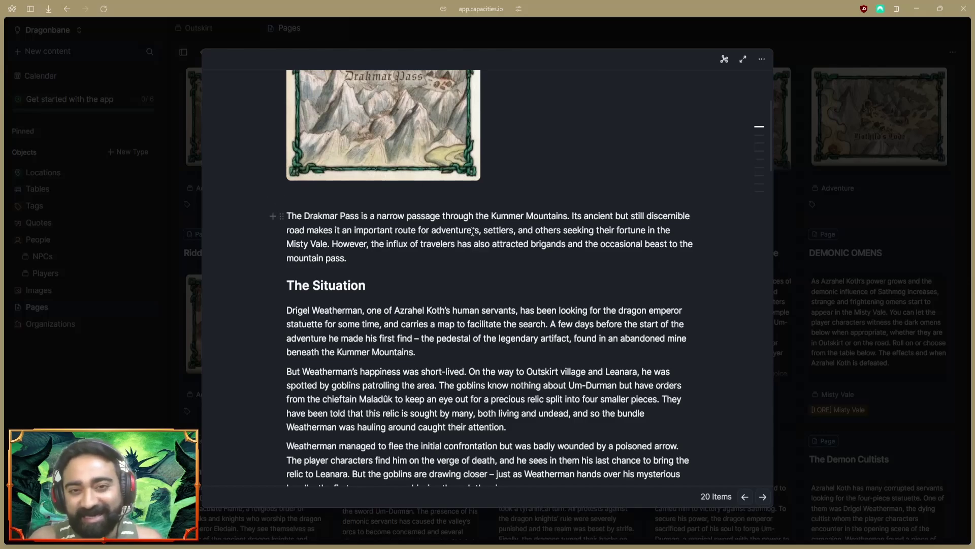
{"action": "scroll", "coordinate": [464, 262], "scroll_direction": "down", "scroll_amount": 2}
{"action": "scroll", "coordinate": [461, 206], "scroll_direction": "down", "scroll_amount": 2}
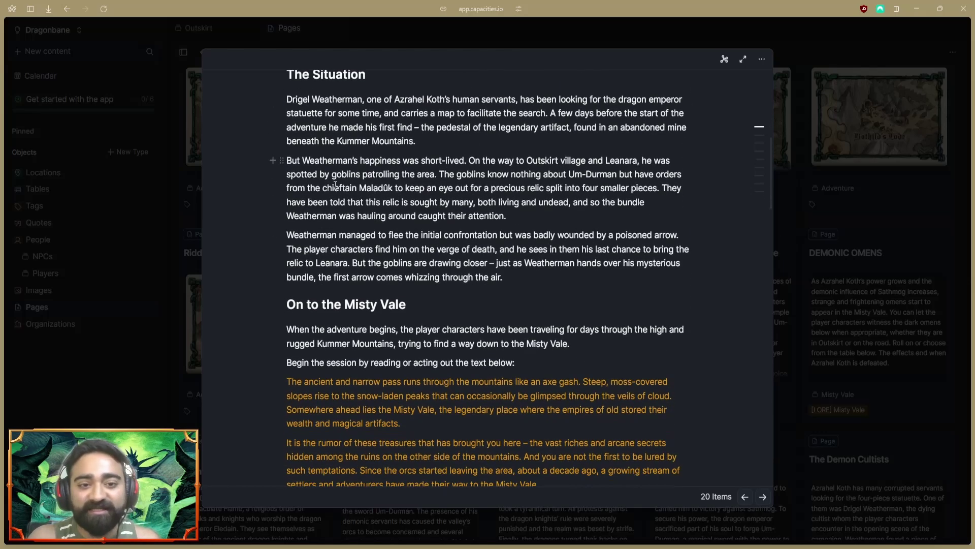
{"action": "scroll", "coordinate": [294, 232], "scroll_direction": "down", "scroll_amount": 4}
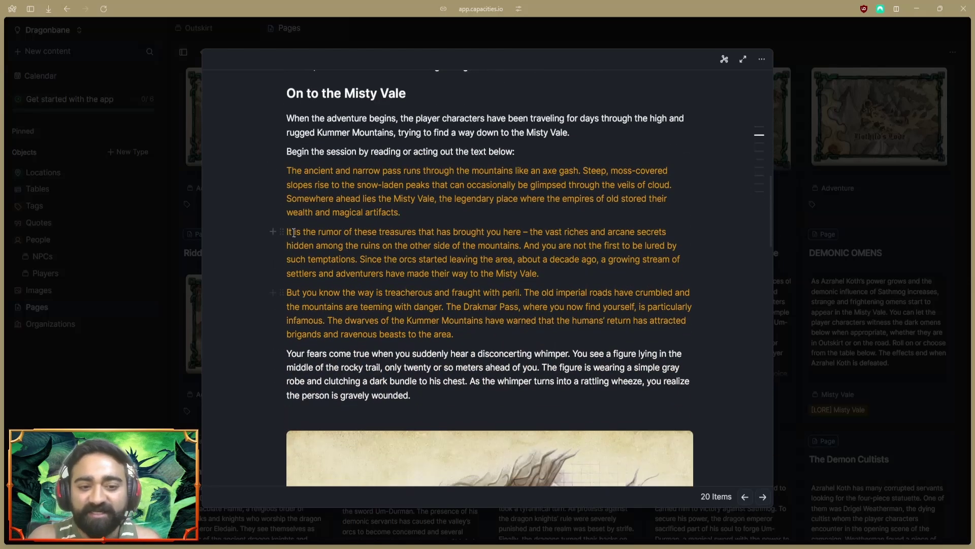
- Highlight the first orange read-aloud paragraph, examine the Drakmar Pass map and the ambush sections, and close the page preview
{"action": "triple_click", "coordinate": [289, 170]}
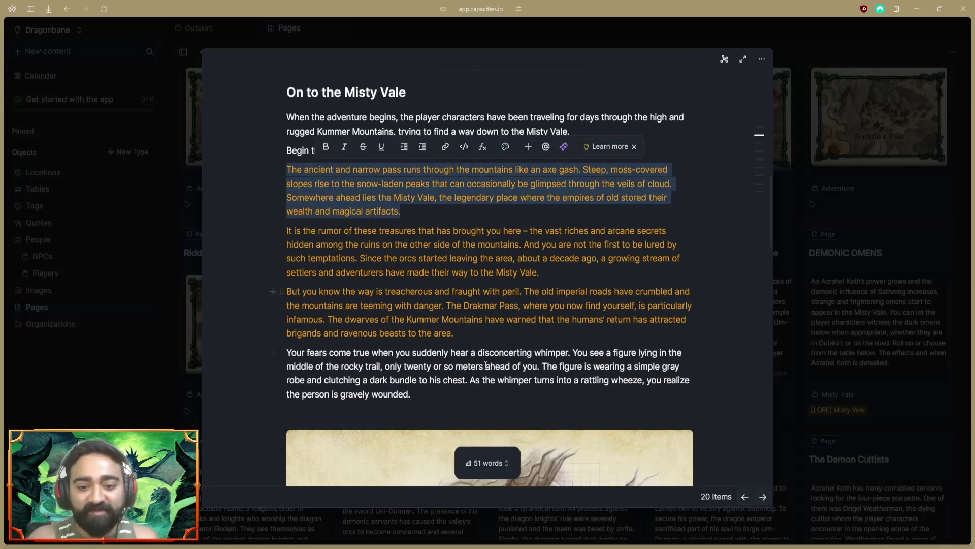
{"action": "scroll", "coordinate": [542, 270], "scroll_direction": "down", "scroll_amount": 7}
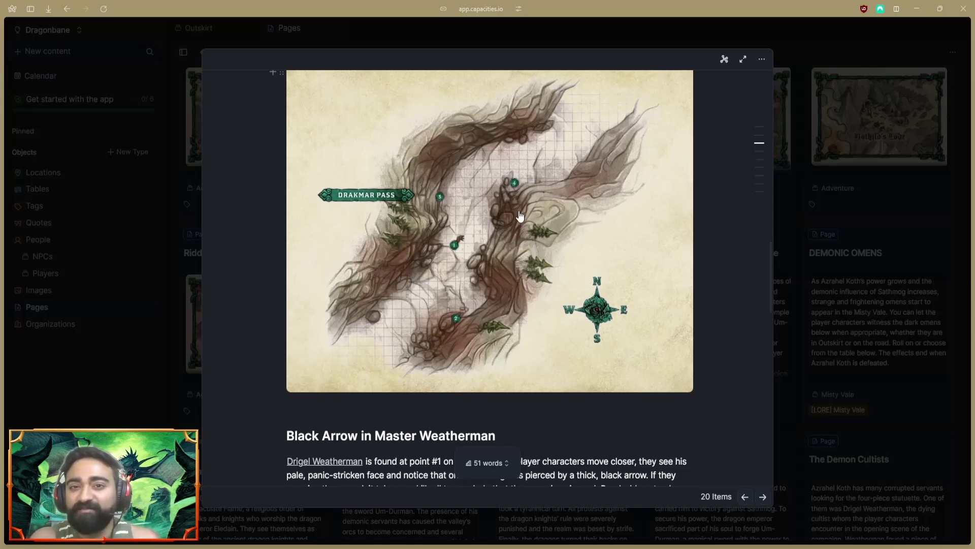
{"action": "scroll", "coordinate": [537, 239], "scroll_direction": "down", "scroll_amount": 5}
{"action": "scroll", "coordinate": [545, 264], "scroll_direction": "down", "scroll_amount": 4}
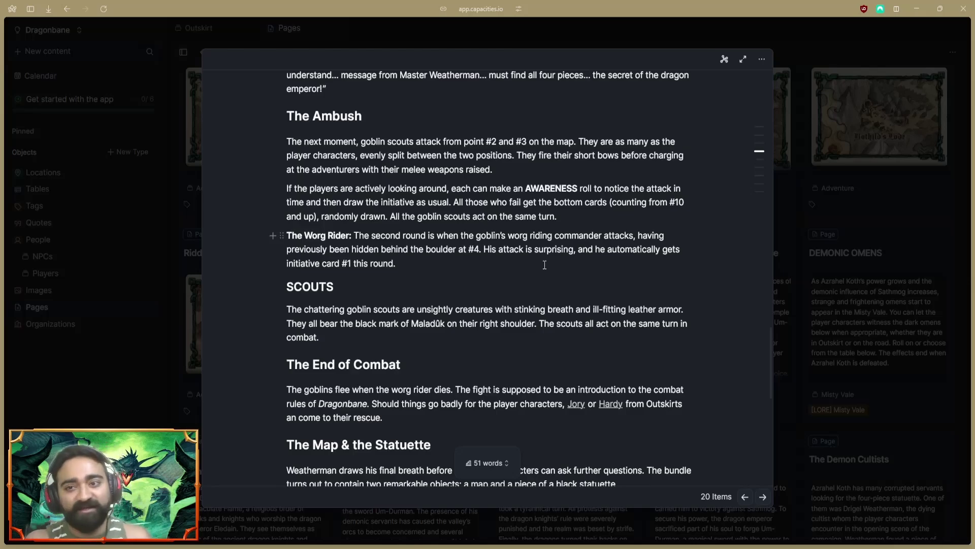
{"action": "left_click", "coordinate": [823, 51]}
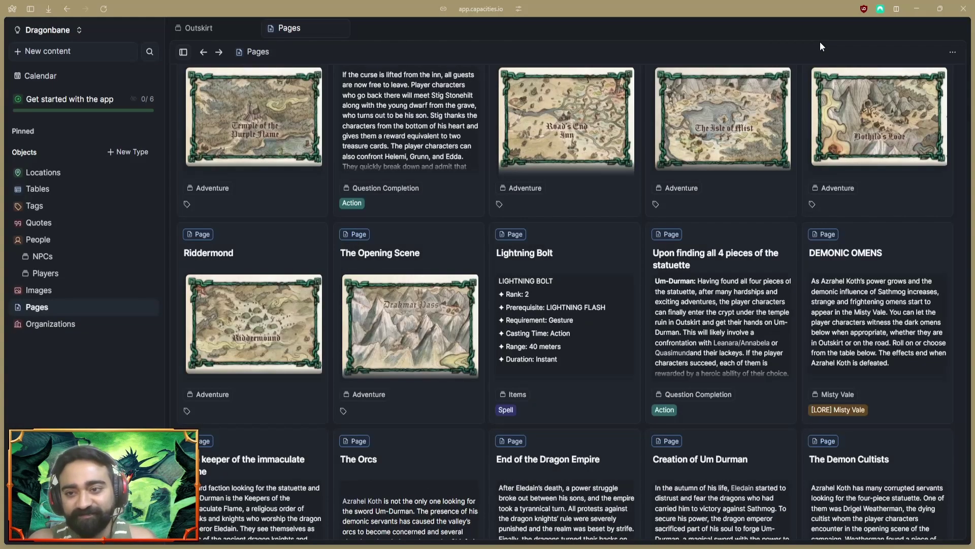
- View the Organizations overview and check the available new object types again, leaving without adding one
{"action": "left_click", "coordinate": [54, 325]}
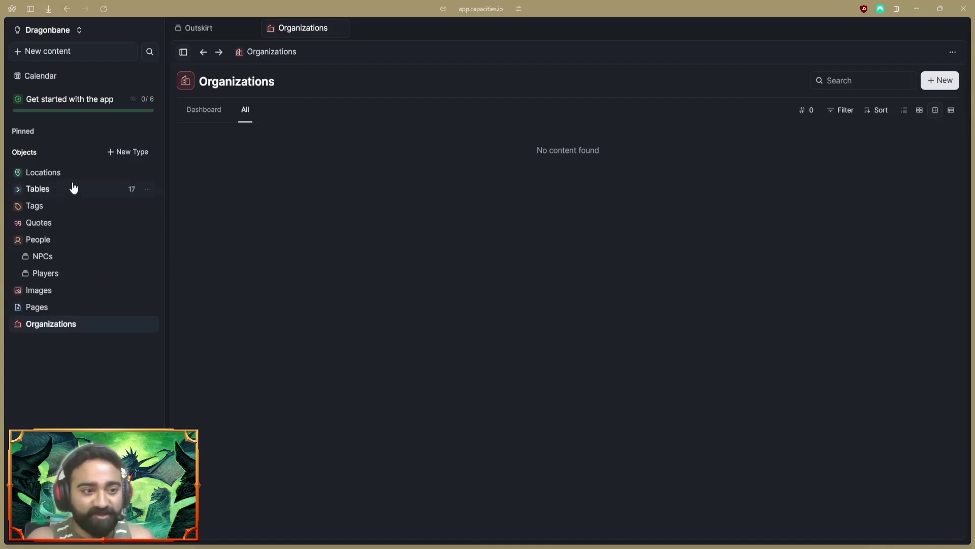
{"action": "left_click", "coordinate": [128, 152]}
{"action": "scroll", "coordinate": [554, 239], "scroll_direction": "down", "scroll_amount": 4}
{"action": "scroll", "coordinate": [562, 256], "scroll_direction": "down", "scroll_amount": 4}
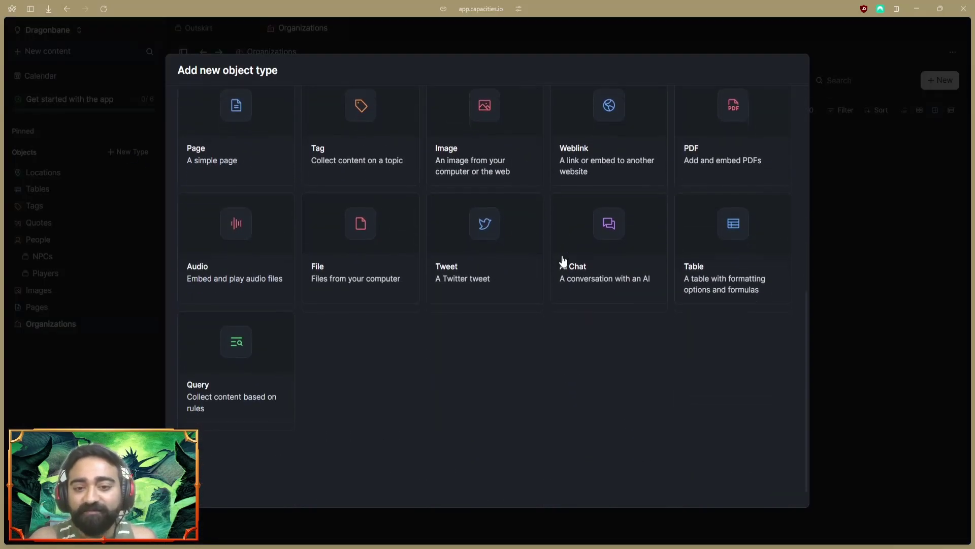
{"action": "scroll", "coordinate": [548, 285], "scroll_direction": "up", "scroll_amount": 5}
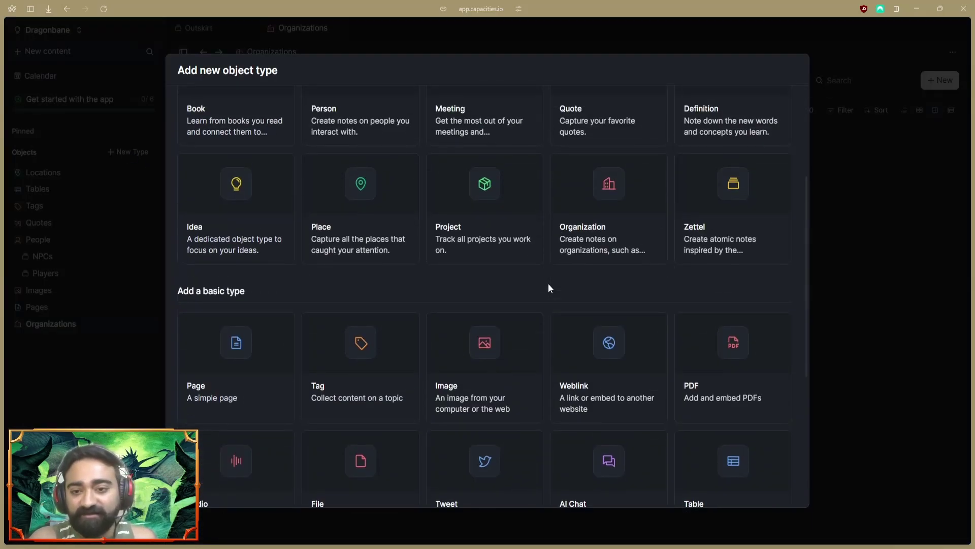
{"action": "scroll", "coordinate": [549, 288], "scroll_direction": "up", "scroll_amount": 4}
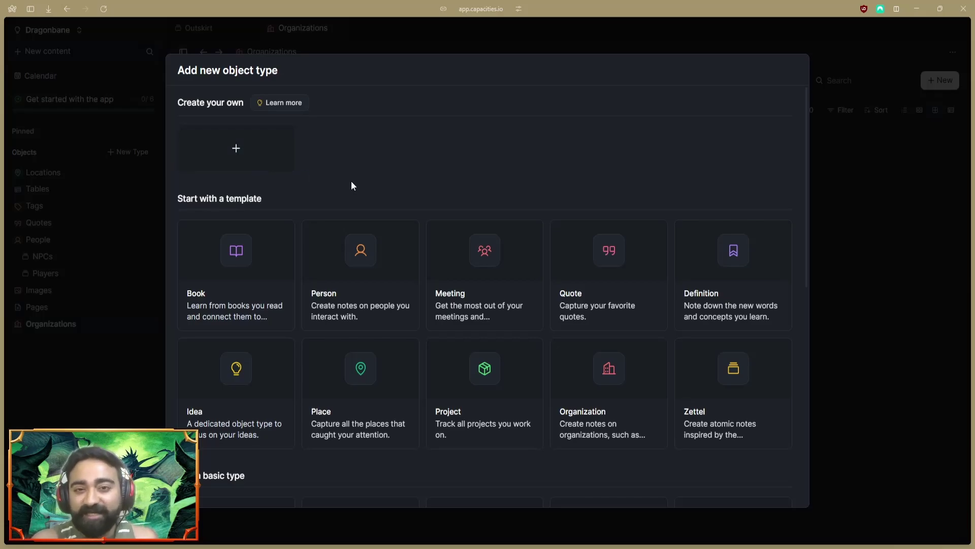
{"action": "left_click", "coordinate": [733, 40]}
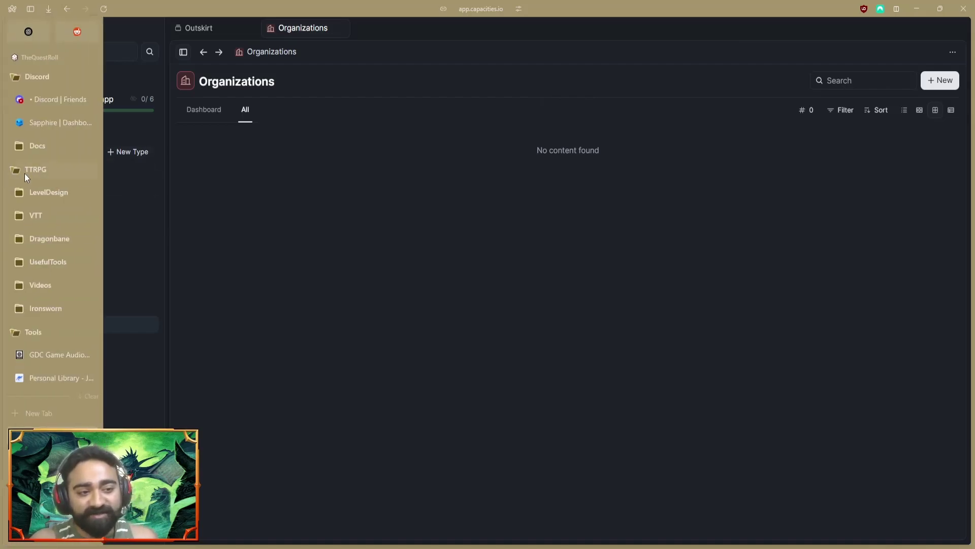
- Expand the Locations group in the object list to show its collections
{"action": "left_click", "coordinate": [21, 172]}
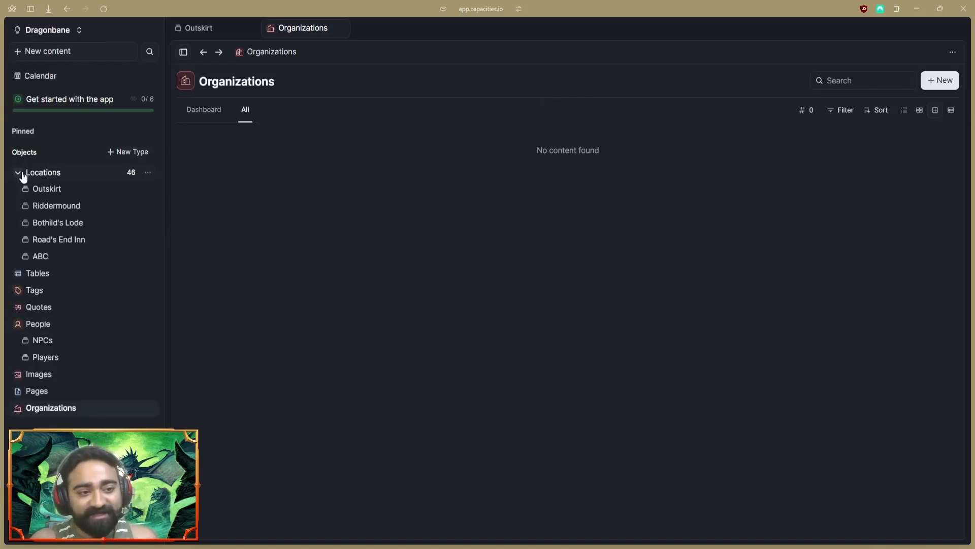
- Open the Outskirt collection under Locations, look through its location cards, and expand the Tables group to show its collections
{"action": "left_click", "coordinate": [84, 195]}
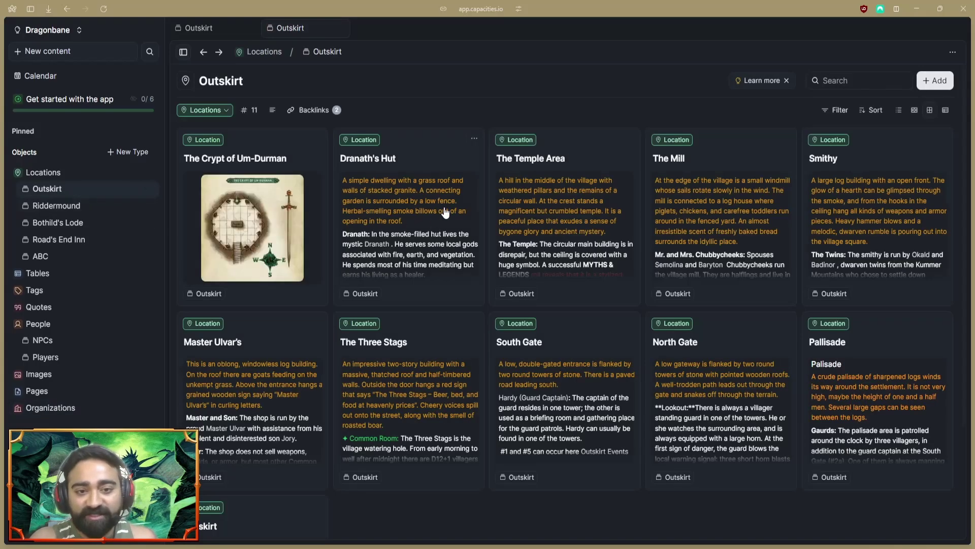
{"action": "scroll", "coordinate": [607, 259], "scroll_direction": "down", "scroll_amount": 3}
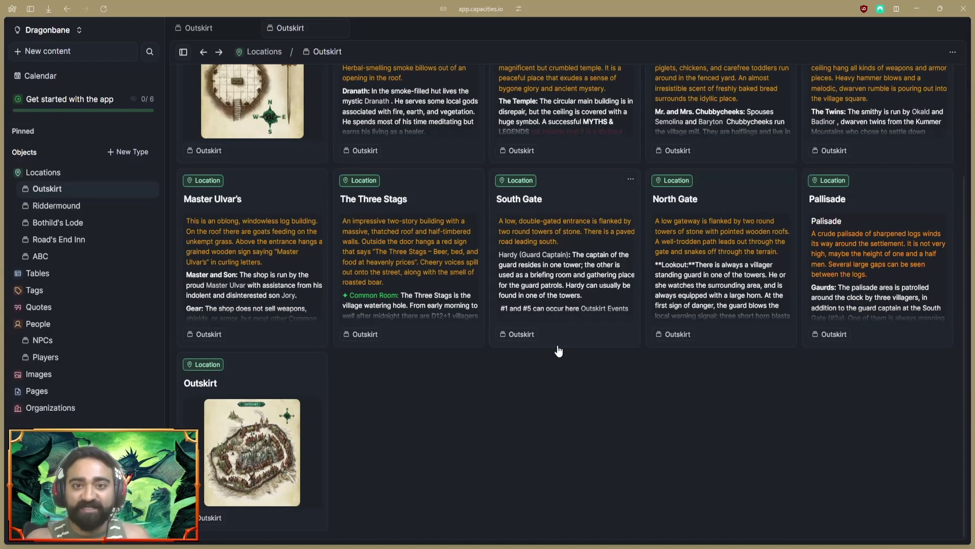
{"action": "left_click", "coordinate": [21, 277]}
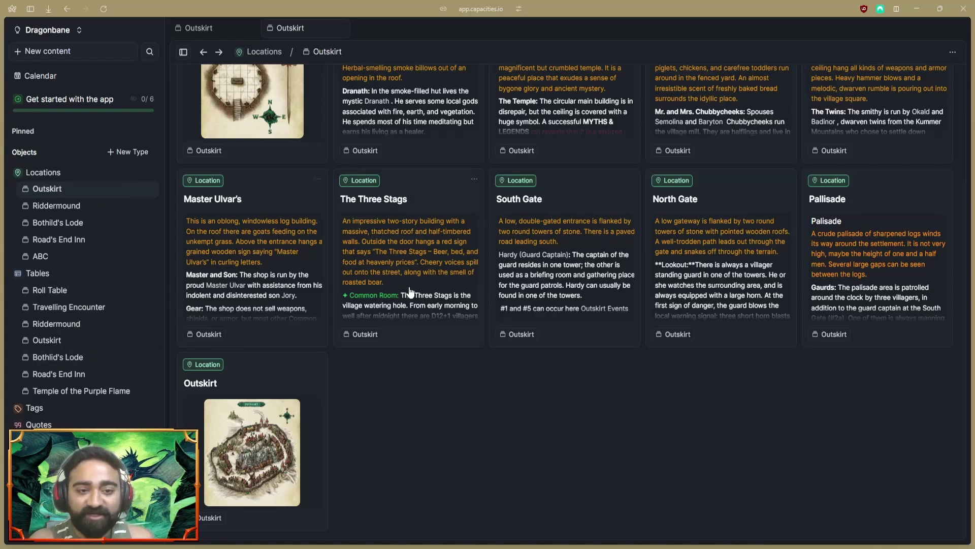
- Open the Outskirt location page and examine its village map and the numbered list of linked places below it
{"action": "left_click", "coordinate": [279, 457]}
{"action": "scroll", "coordinate": [548, 249], "scroll_direction": "down", "scroll_amount": 5}
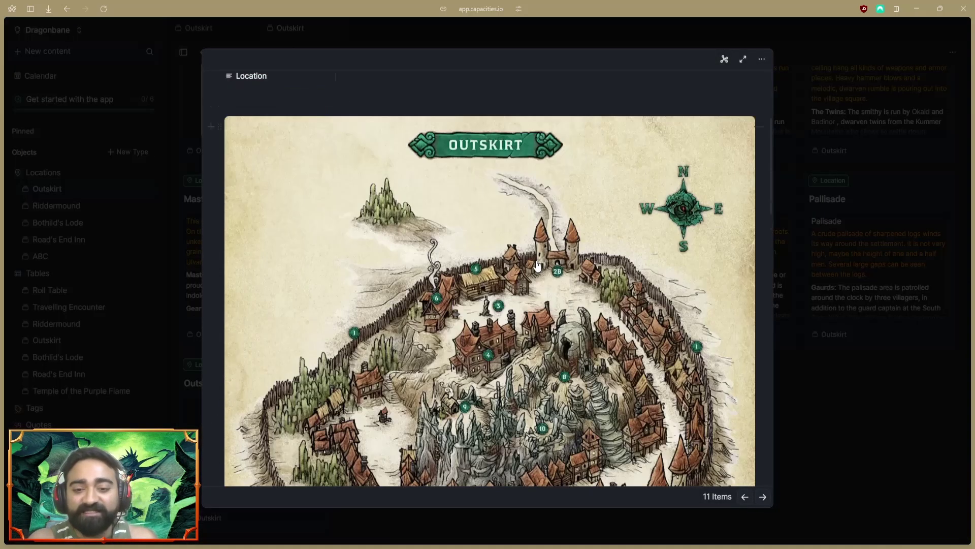
{"action": "scroll", "coordinate": [538, 264], "scroll_direction": "down", "scroll_amount": 3}
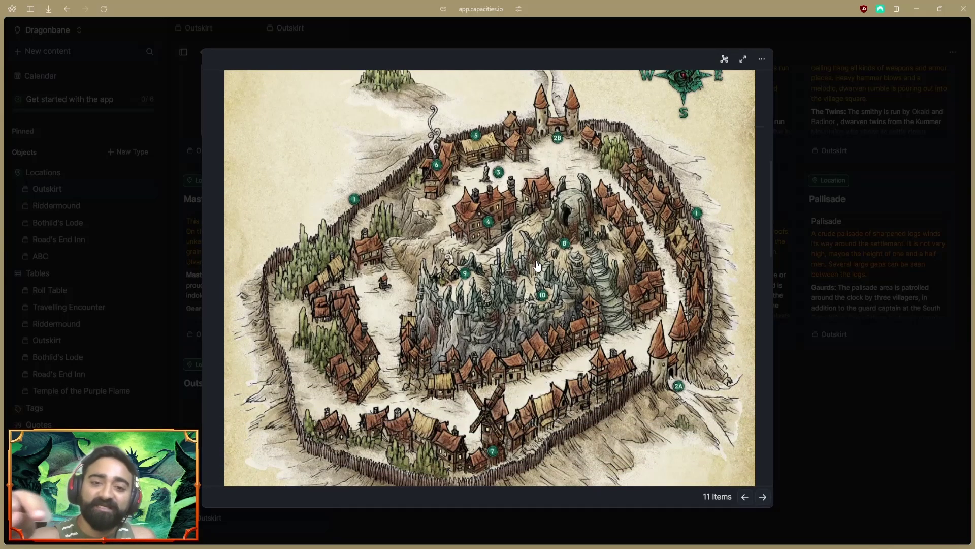
{"action": "scroll", "coordinate": [537, 266], "scroll_direction": "down", "scroll_amount": 7}
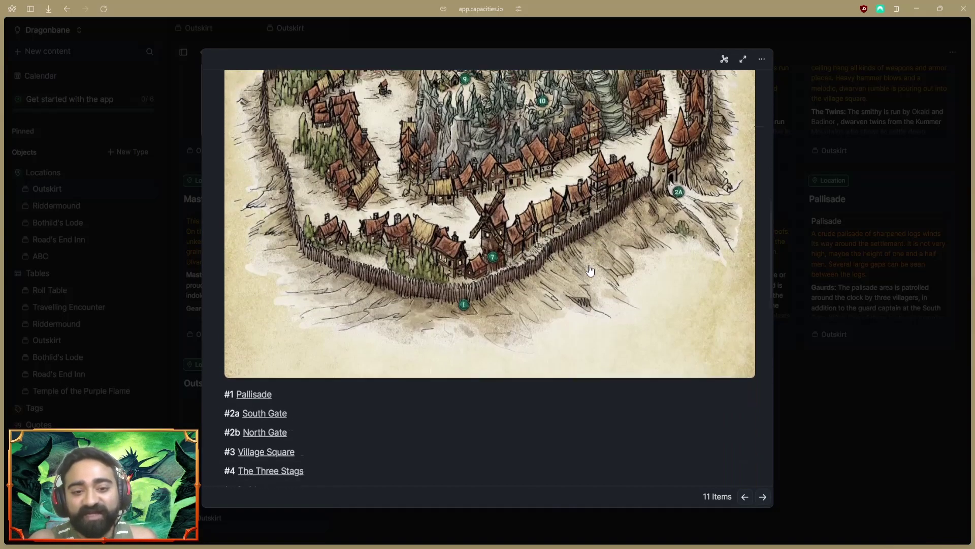
{"action": "scroll", "coordinate": [379, 278], "scroll_direction": "up", "scroll_amount": 5}
{"action": "scroll", "coordinate": [379, 279], "scroll_direction": "down", "scroll_amount": 4}
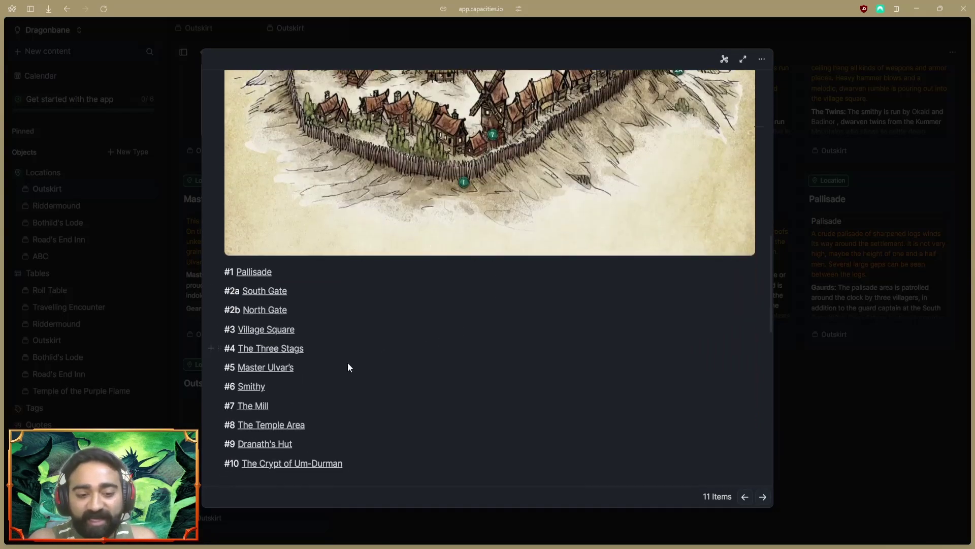
- Follow the #2a South Gate link, highlight its orange read-aloud description, and clear the selection
{"action": "mouse_move", "coordinate": [261, 298]}
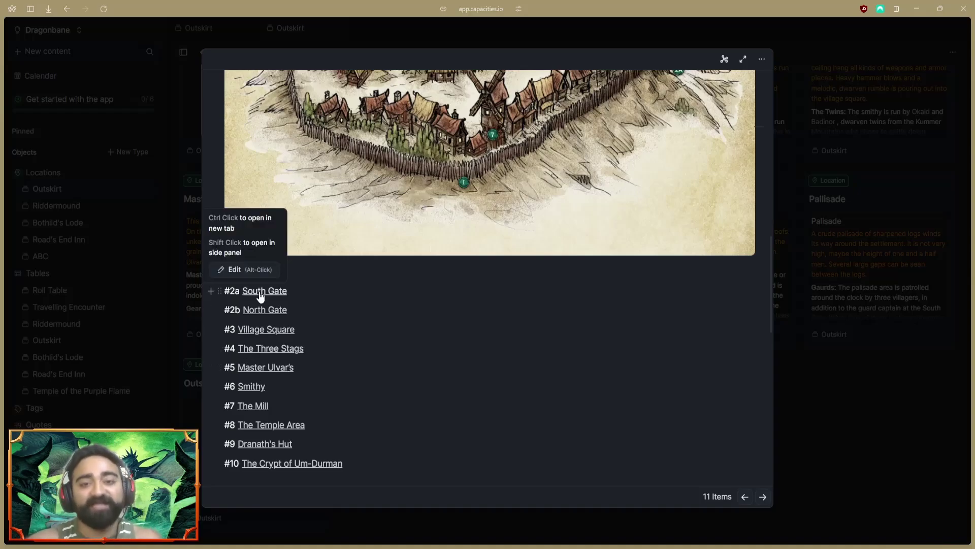
{"action": "left_click", "coordinate": [260, 295]}
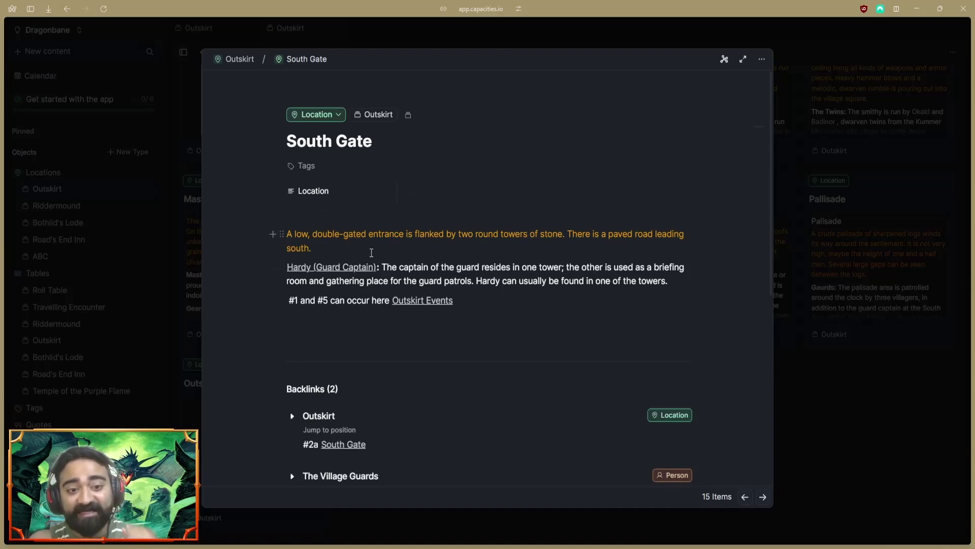
{"action": "triple_click", "coordinate": [287, 246]}
{"action": "left_click", "coordinate": [679, 342]}
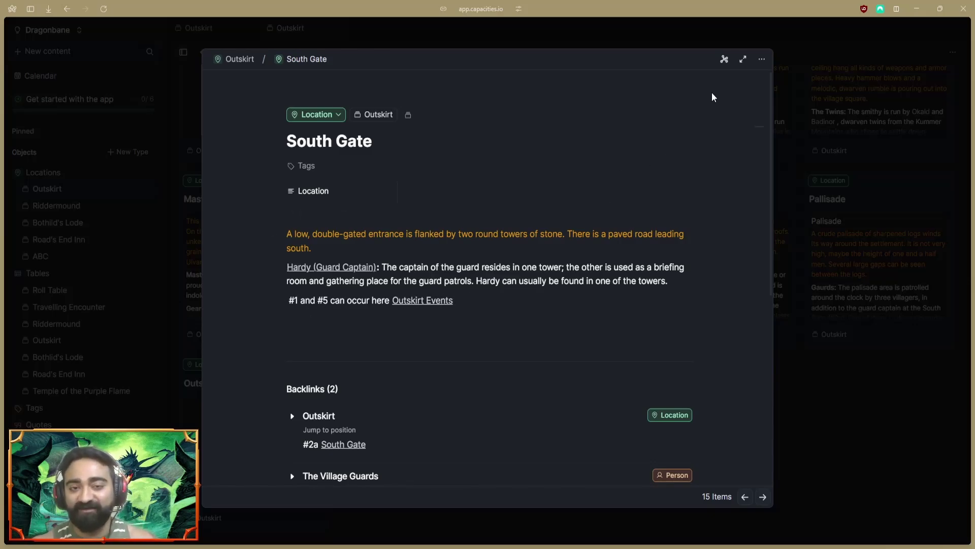
- Show South Gate's graph view, move between it and the linked Outskirt Events table, and read the D6 events
{"action": "left_click", "coordinate": [725, 59]}
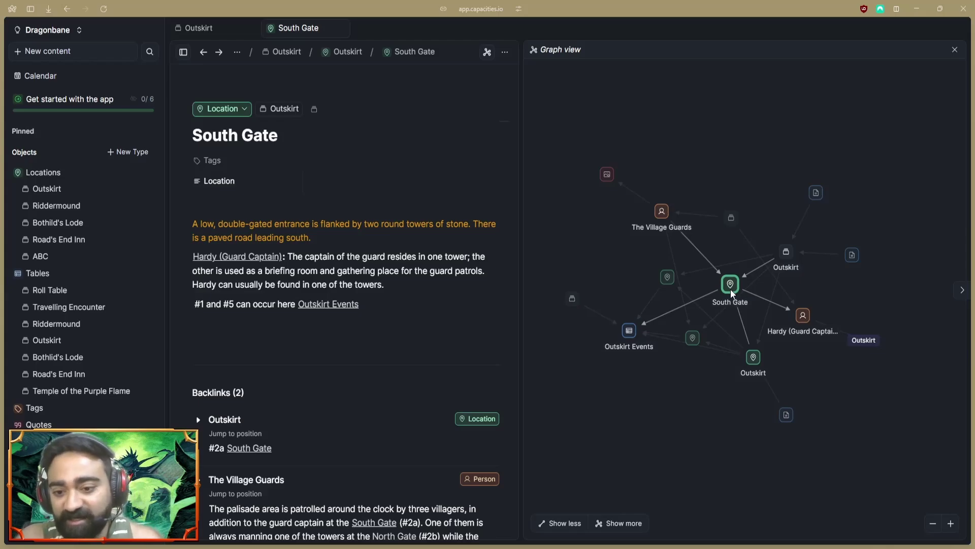
{"action": "left_click", "coordinate": [630, 334]}
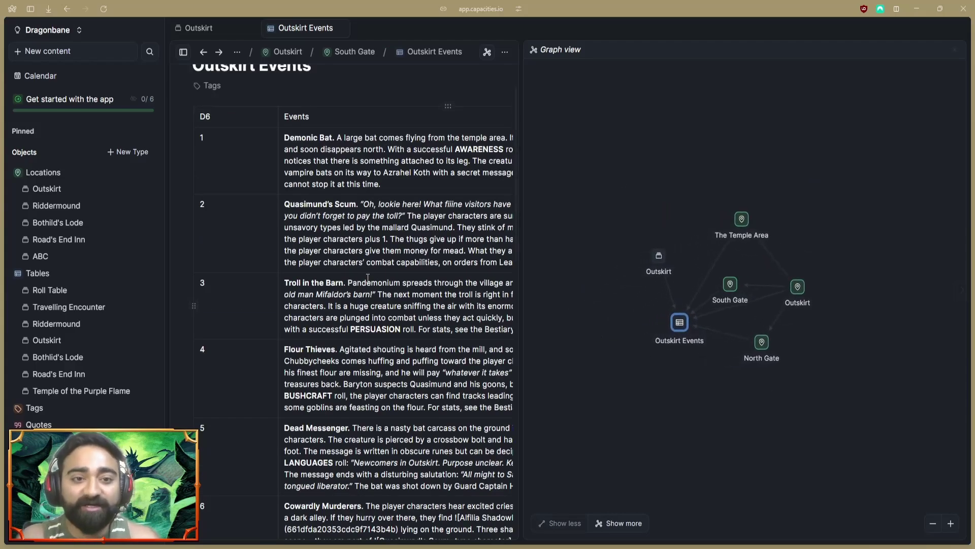
{"action": "left_click", "coordinate": [730, 283]}
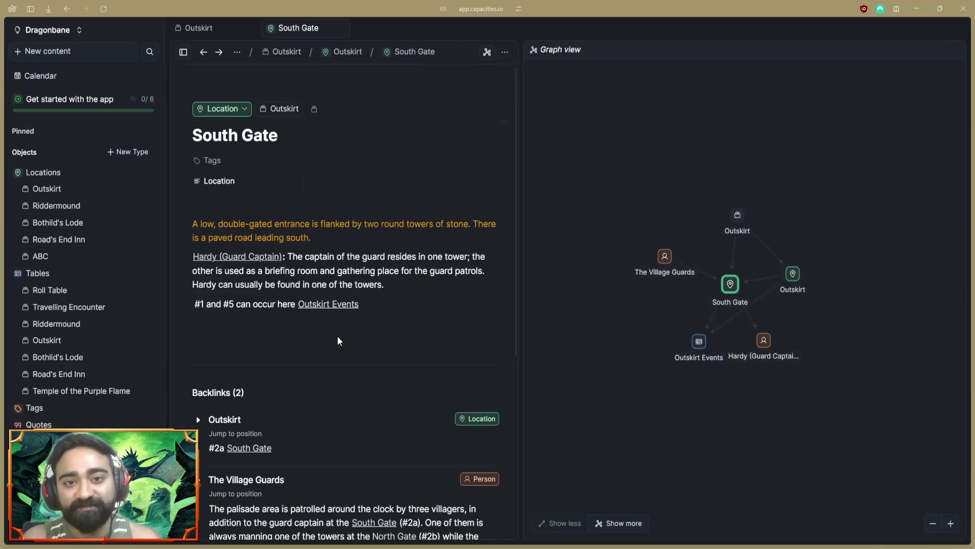
{"action": "left_click", "coordinate": [696, 344]}
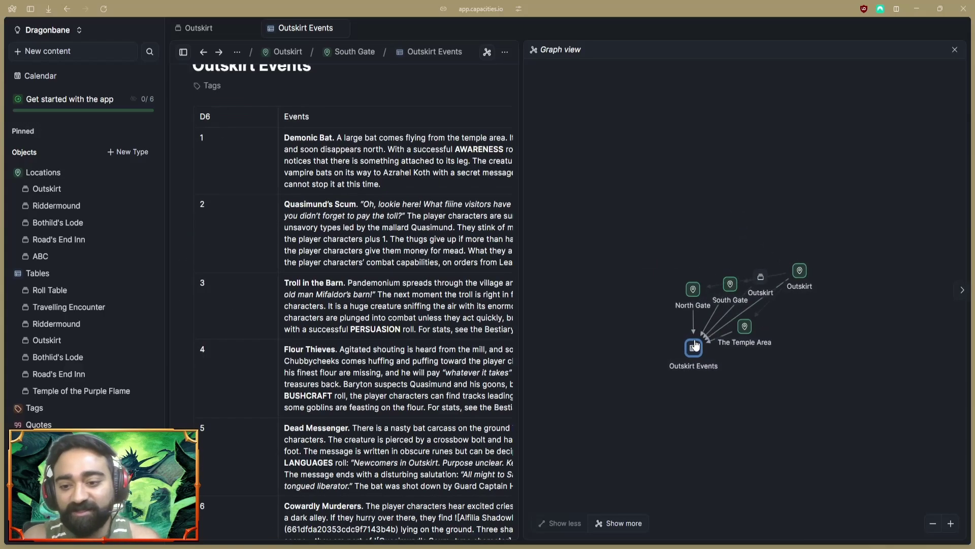
{"action": "scroll", "coordinate": [358, 219], "scroll_direction": "up", "scroll_amount": 1}
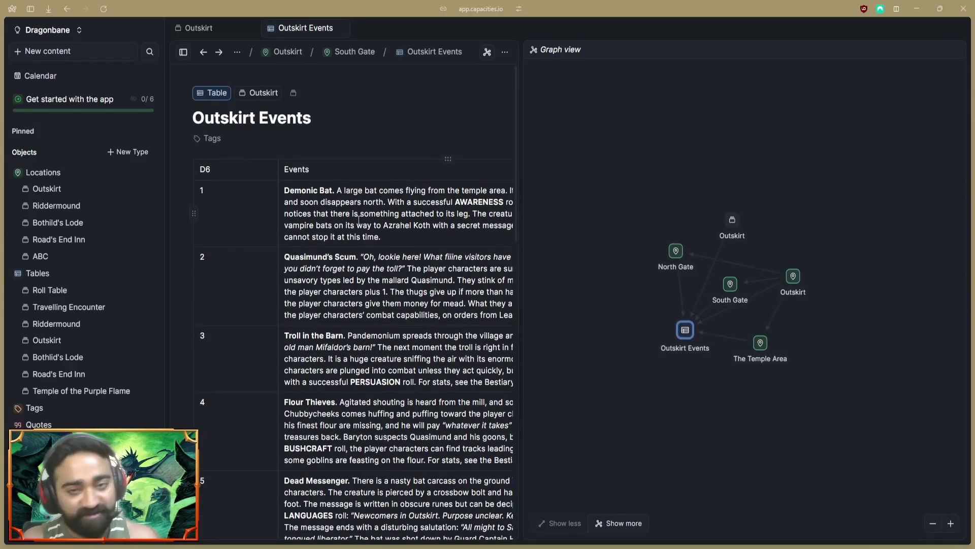
{"action": "scroll", "coordinate": [359, 220], "scroll_direction": "down", "scroll_amount": 2}
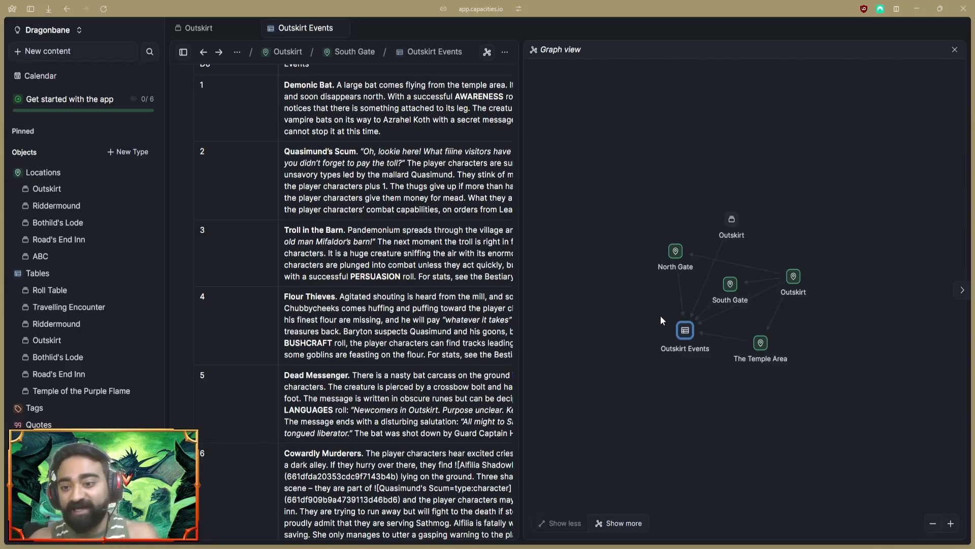
- Open The Temple Area from the graph and skim its description and crypt entrance notes
{"action": "left_click", "coordinate": [761, 343]}
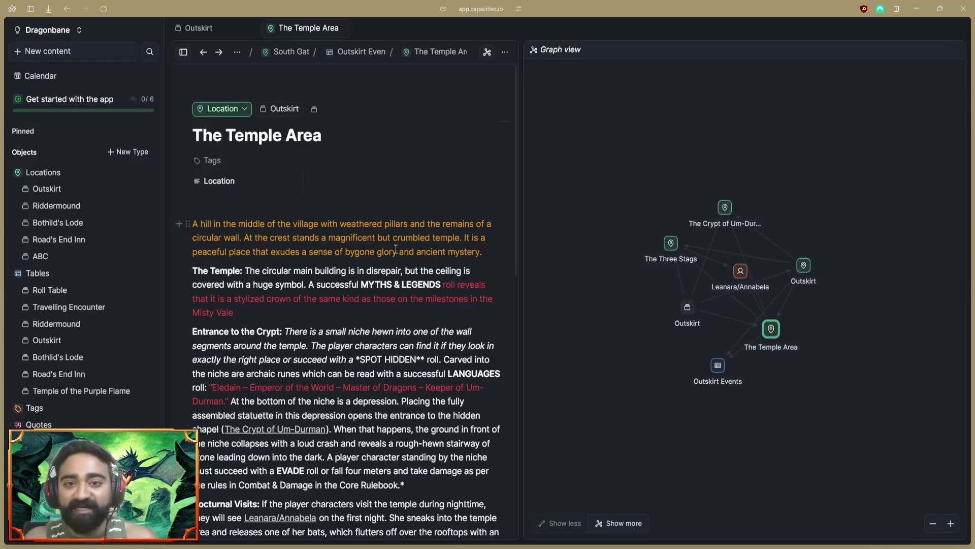
{"action": "scroll", "coordinate": [396, 249], "scroll_direction": "down", "scroll_amount": 3}
{"action": "scroll", "coordinate": [396, 248], "scroll_direction": "up", "scroll_amount": 3}
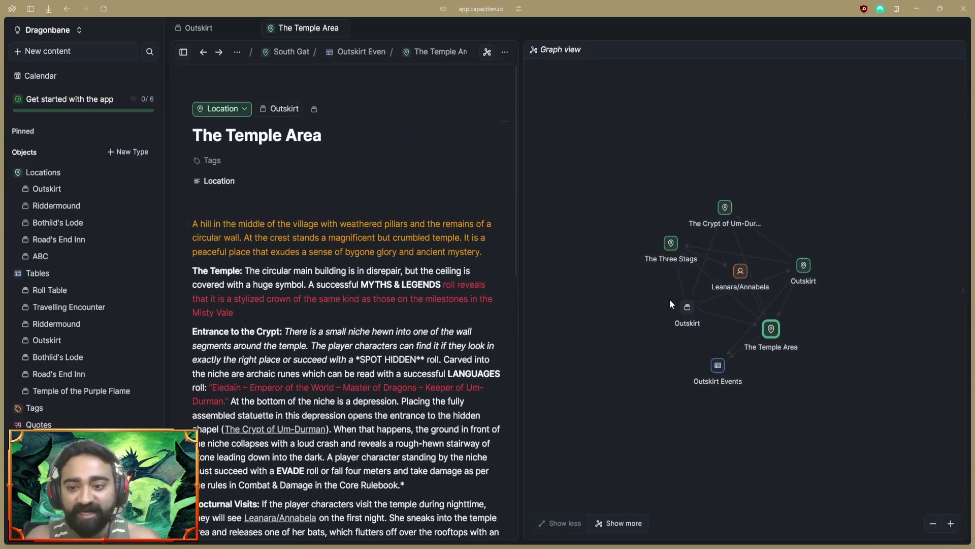
- Open the Leanara/Annabela character from the graph and read her background and Demonic Bats section
{"action": "left_click", "coordinate": [740, 272]}
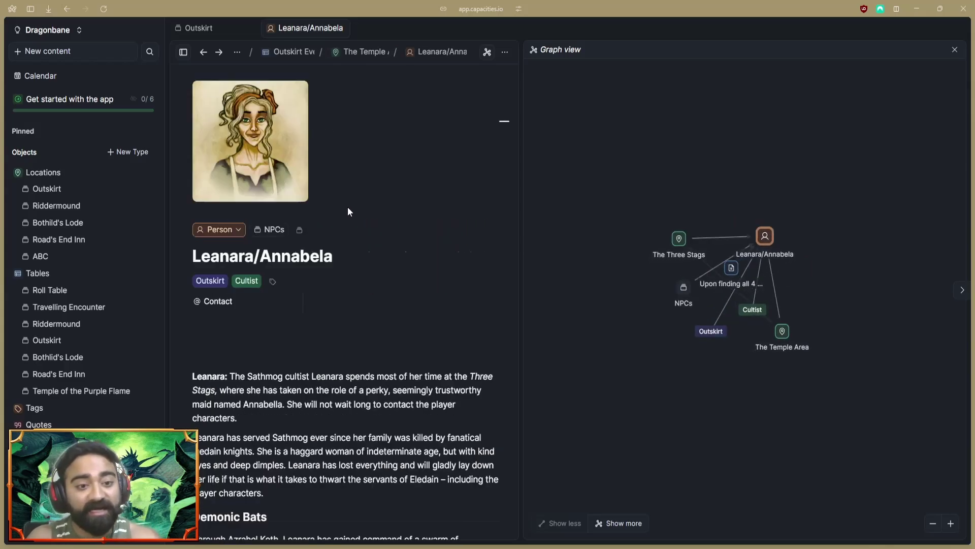
{"action": "scroll", "coordinate": [356, 229], "scroll_direction": "down", "scroll_amount": 5}
{"action": "scroll", "coordinate": [368, 253], "scroll_direction": "down", "scroll_amount": 5}
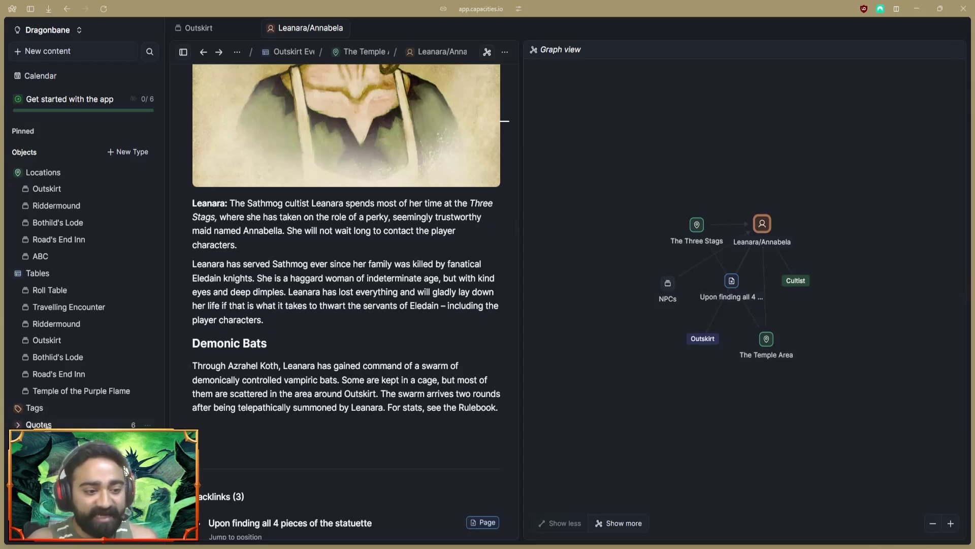
- Open the Tags overview and look through the people tagged Outskirt and Bothlid's Lode, closing each preview
{"action": "left_click", "coordinate": [49, 410]}
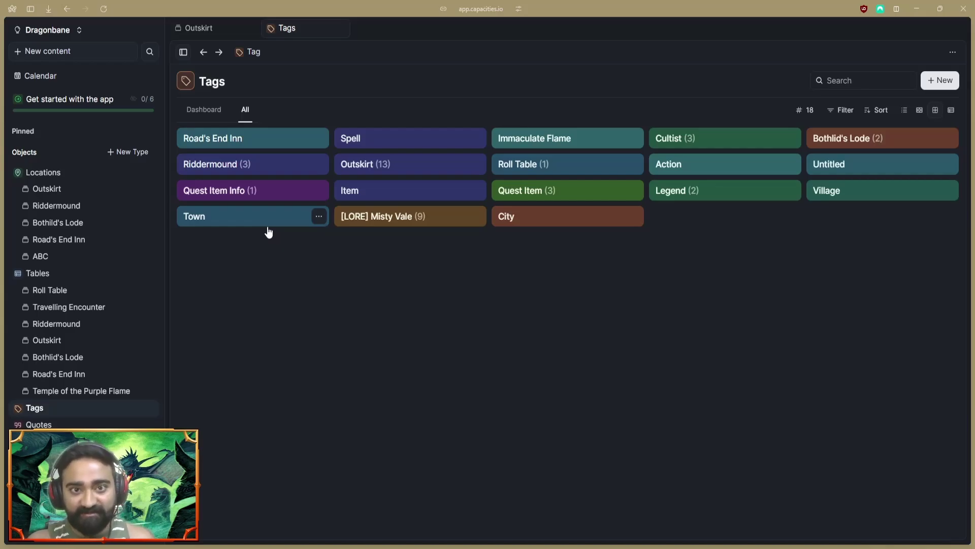
{"action": "left_click", "coordinate": [419, 171]}
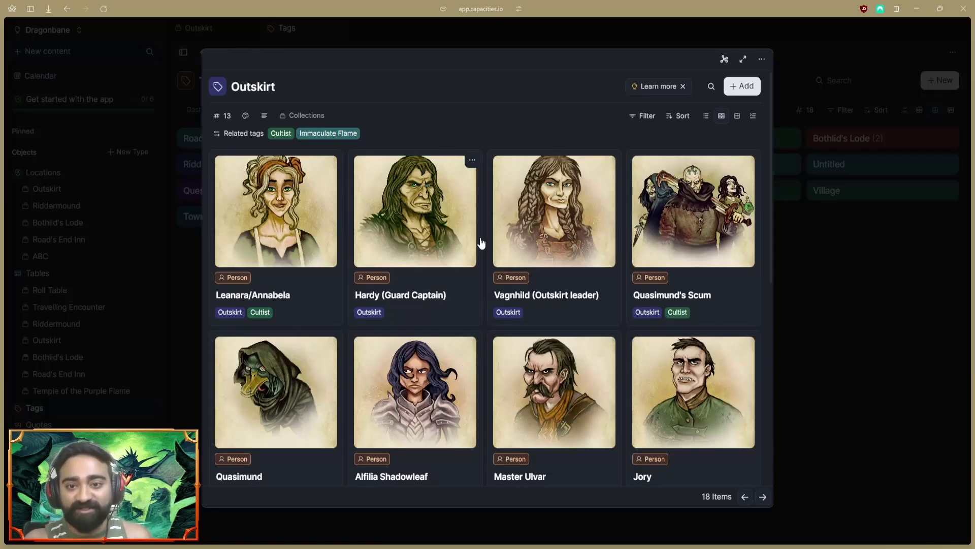
{"action": "scroll", "coordinate": [481, 243], "scroll_direction": "down", "scroll_amount": 8}
{"action": "scroll", "coordinate": [493, 320], "scroll_direction": "up", "scroll_amount": 2}
{"action": "scroll", "coordinate": [493, 325], "scroll_direction": "up", "scroll_amount": 6}
{"action": "left_click", "coordinate": [888, 339]}
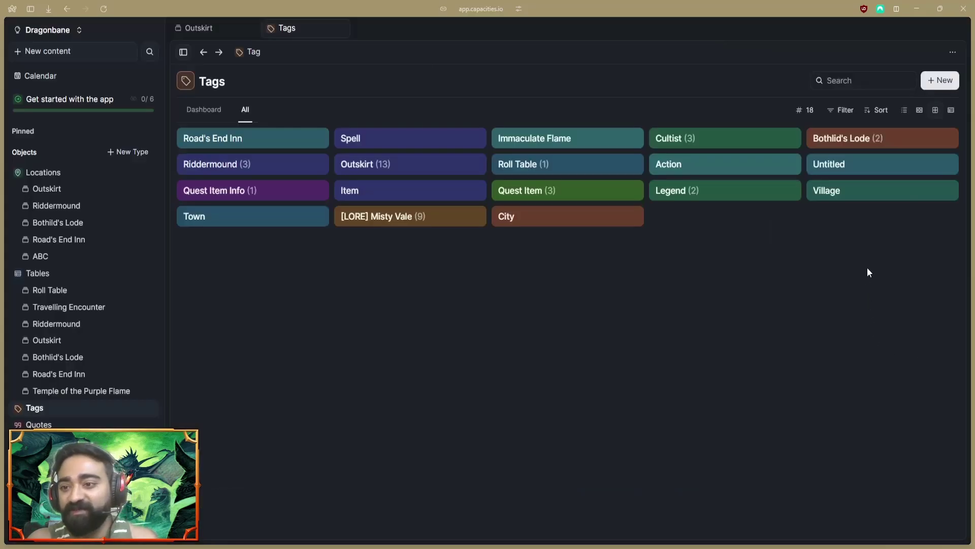
{"action": "left_click", "coordinate": [873, 143]}
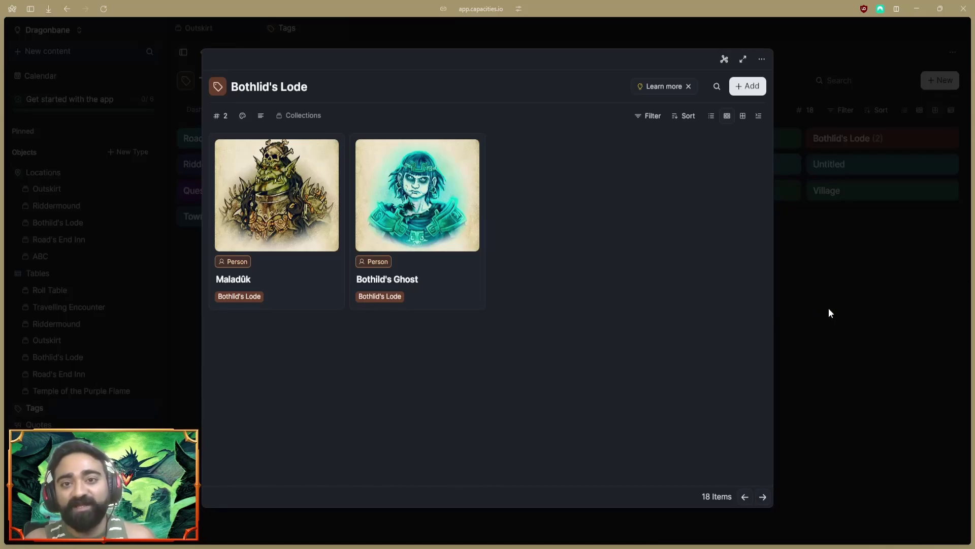
{"action": "left_click", "coordinate": [851, 303]}
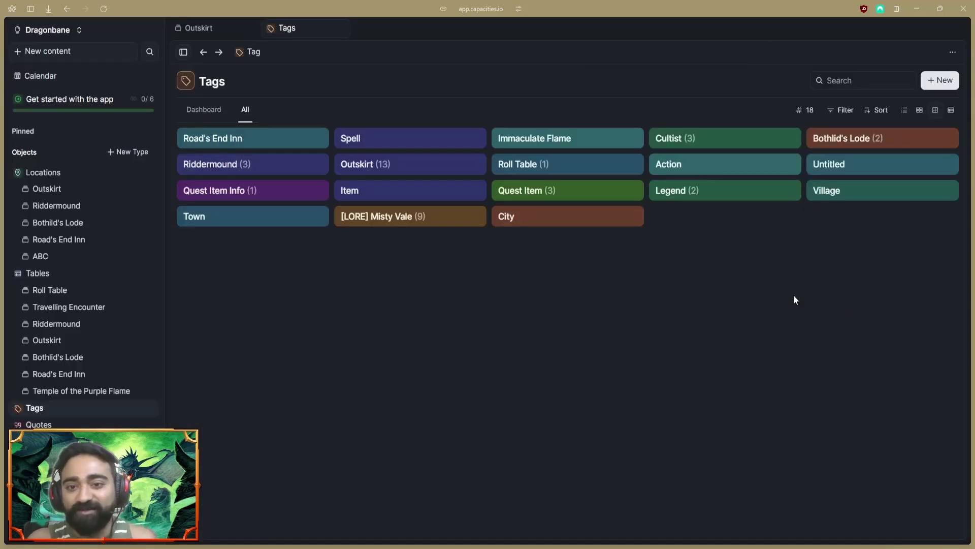
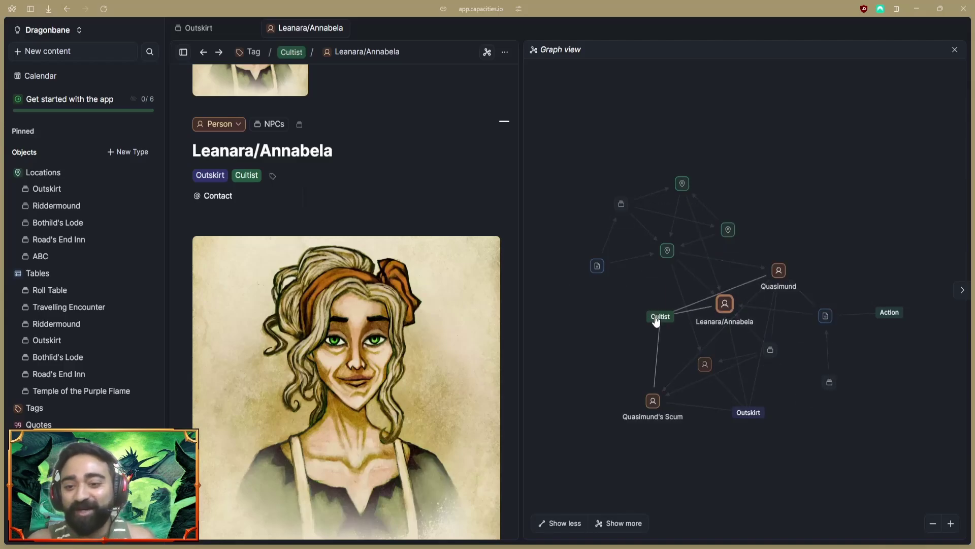
- Move between the Cultist tag and Leanara/Annabela in the graph view, ending on the Cultist tag's linked people
{"action": "left_click", "coordinate": [656, 320]}
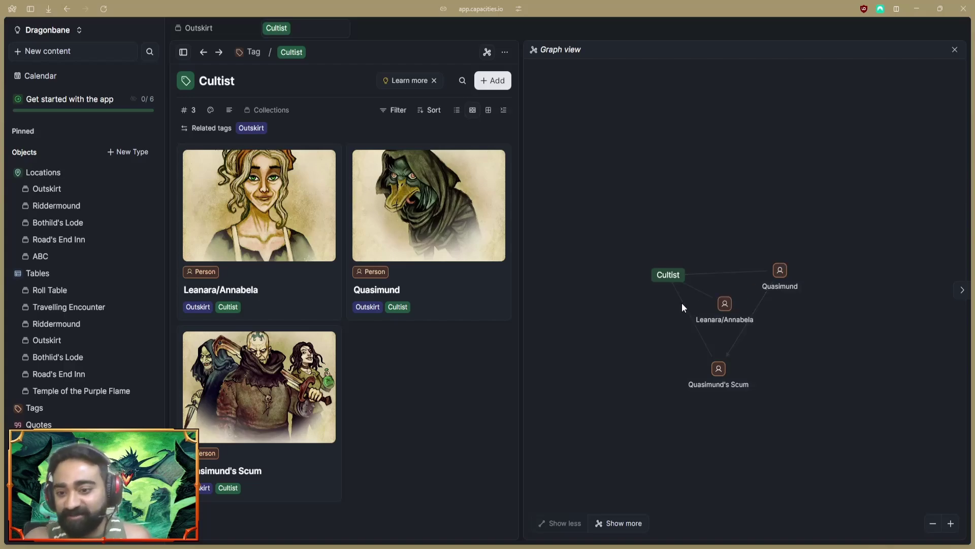
{"action": "left_click", "coordinate": [727, 302]}
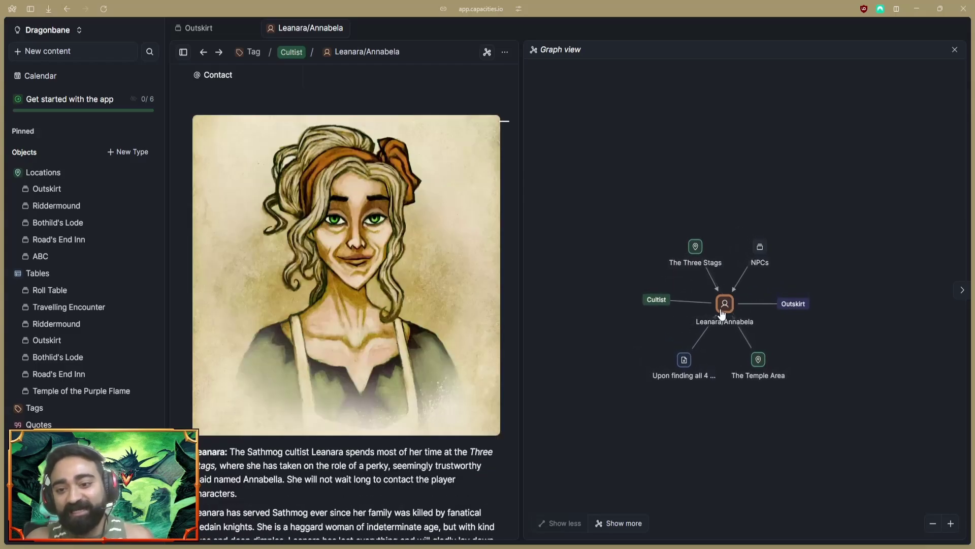
{"action": "left_click", "coordinate": [660, 300]}
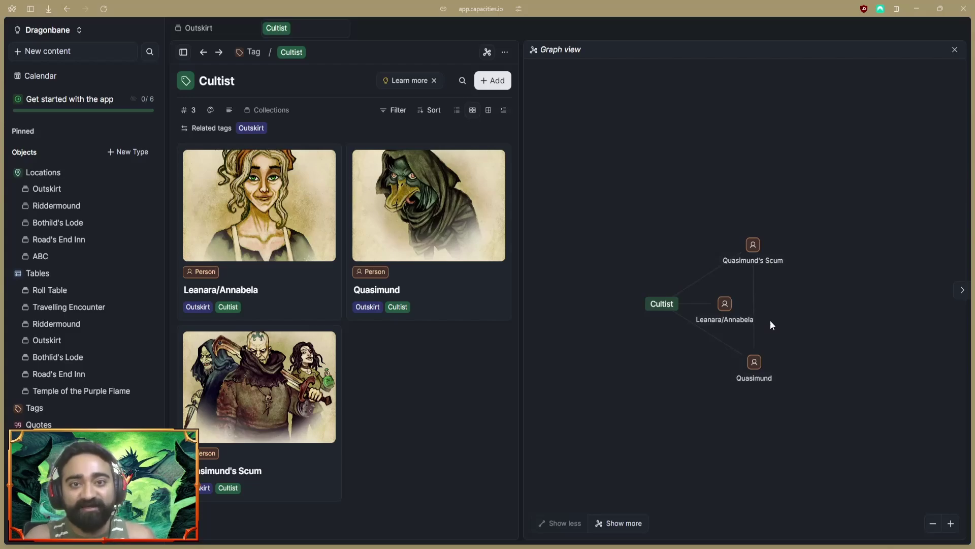
- Open the Quotes overview, read the Um Durman quote, and show its graph view
{"action": "left_click", "coordinate": [41, 424]}
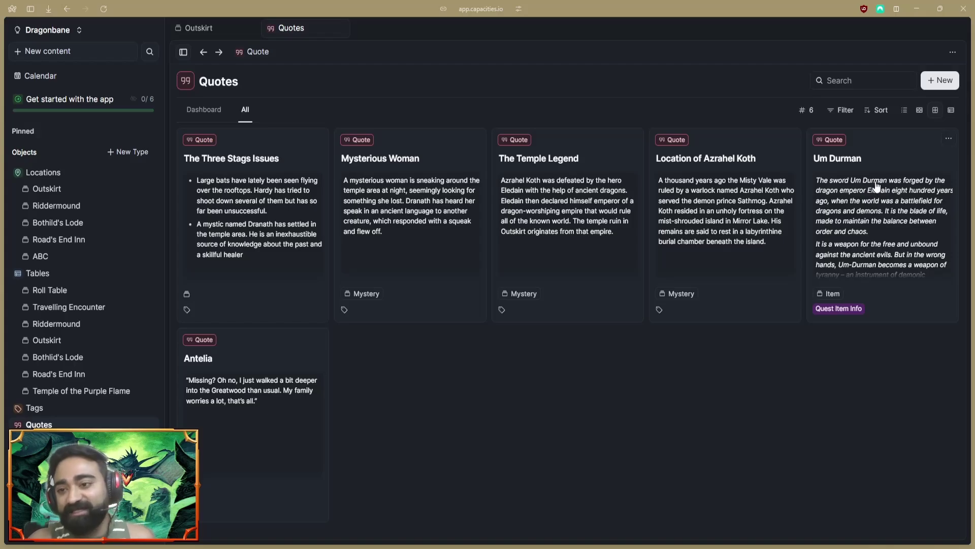
{"action": "left_click", "coordinate": [870, 183]}
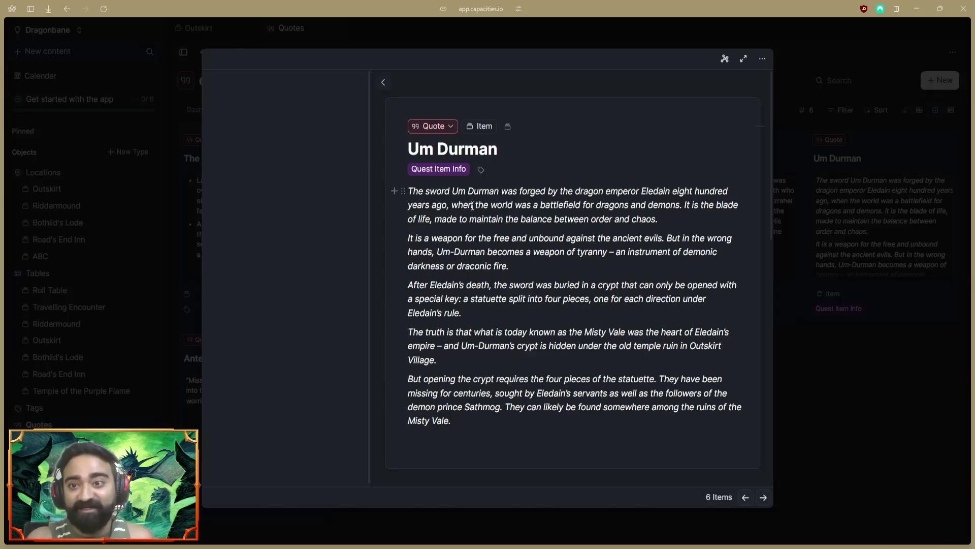
{"action": "left_click", "coordinate": [724, 59]}
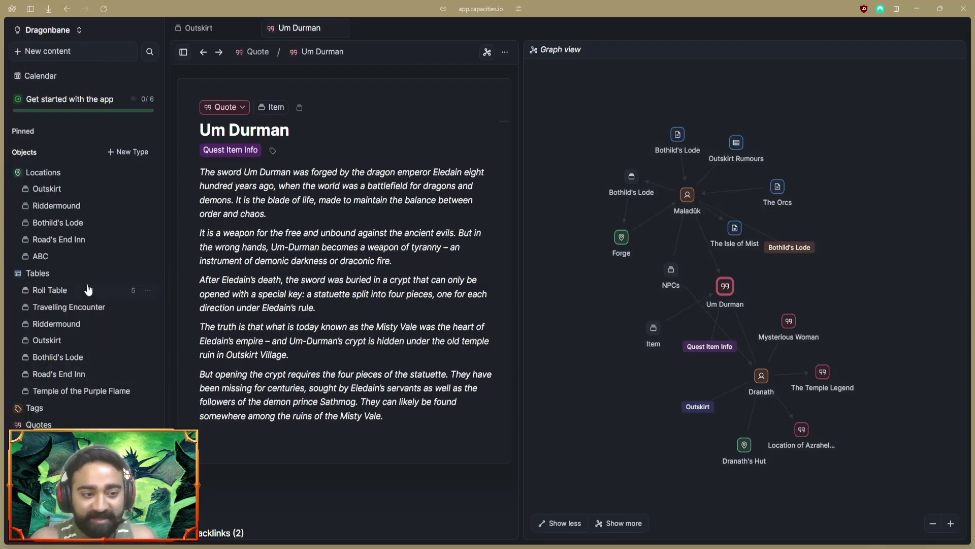
- Show the NPCs collection under People and create a new Person object
{"action": "scroll", "coordinate": [74, 395], "scroll_direction": "down", "scroll_amount": 2}
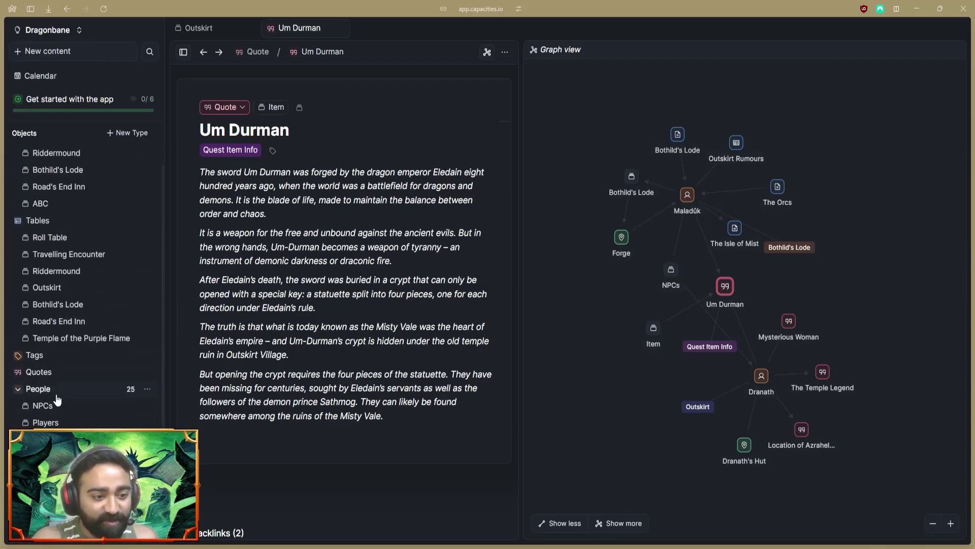
{"action": "left_click", "coordinate": [46, 406]}
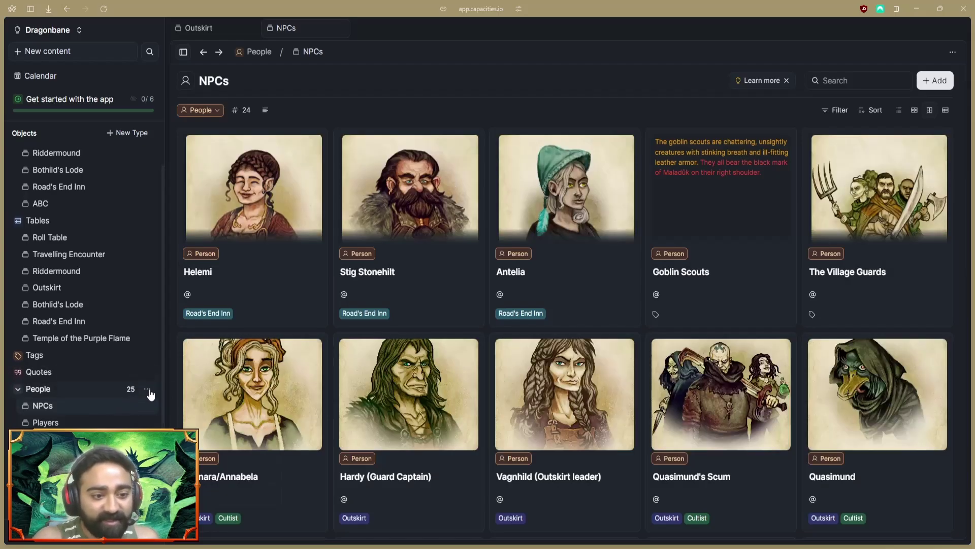
{"action": "left_click", "coordinate": [149, 391]}
{"action": "left_click", "coordinate": [194, 413]}
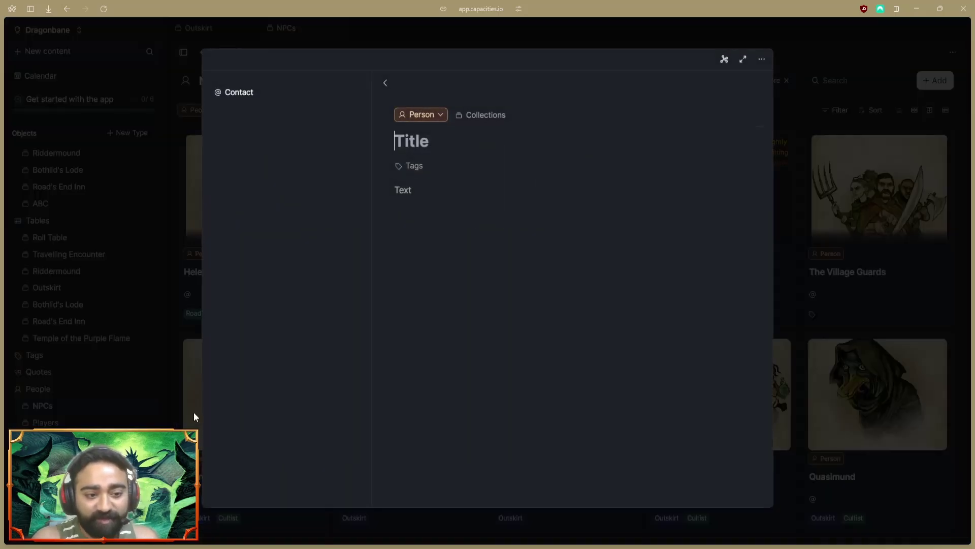
- Add the new person to the NPCs collection and title it "Quest Man"
{"action": "left_click", "coordinate": [483, 117]}
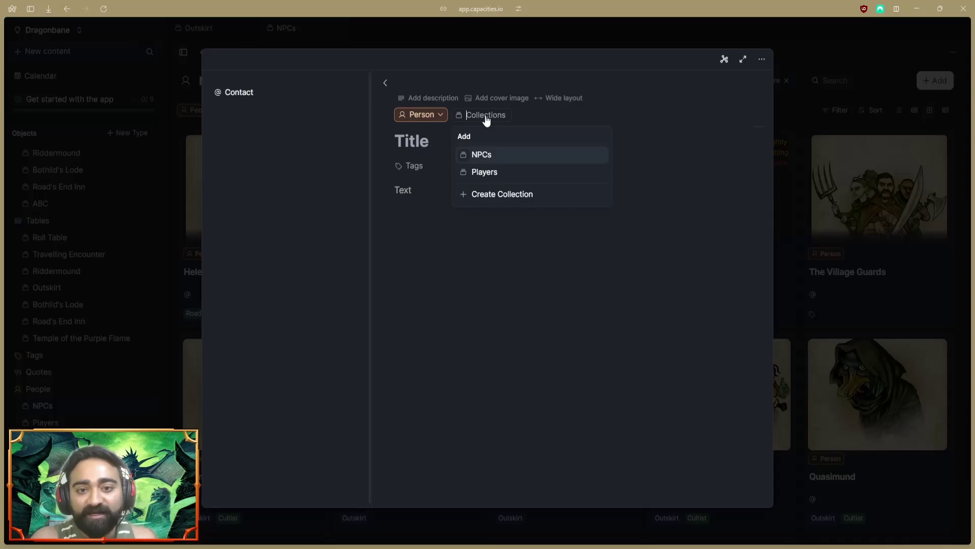
{"action": "left_click", "coordinate": [517, 160]}
{"action": "left_click", "coordinate": [427, 144]}
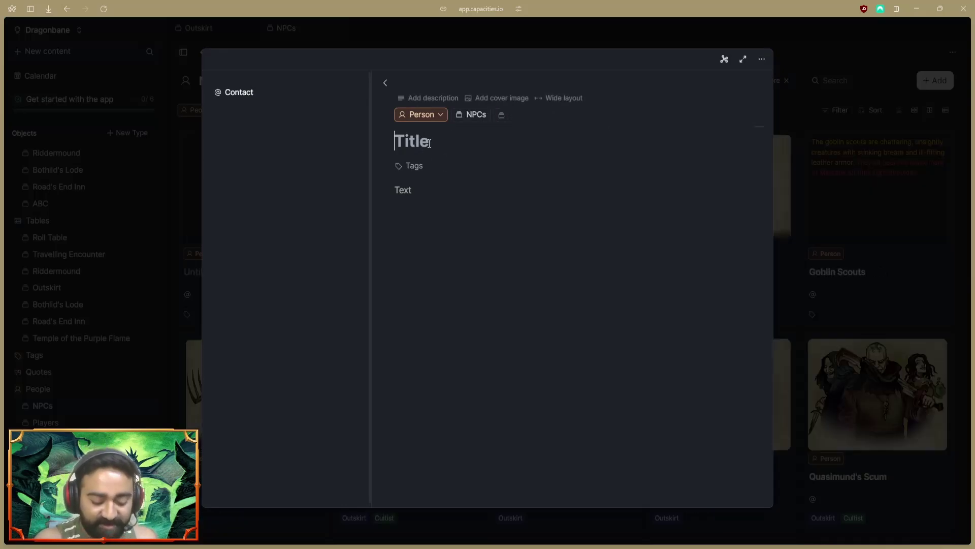
{"action": "type", "text": "Quest "}
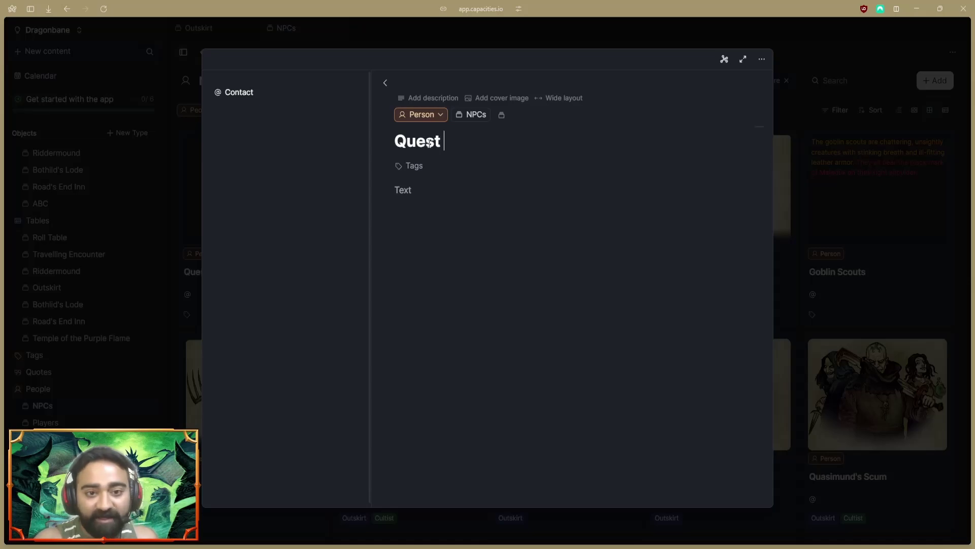
{"action": "type", "text": "Man"}
- Insert a link to the Um Durman quote in Quest Man's body text
{"action": "left_click", "coordinate": [428, 192]}
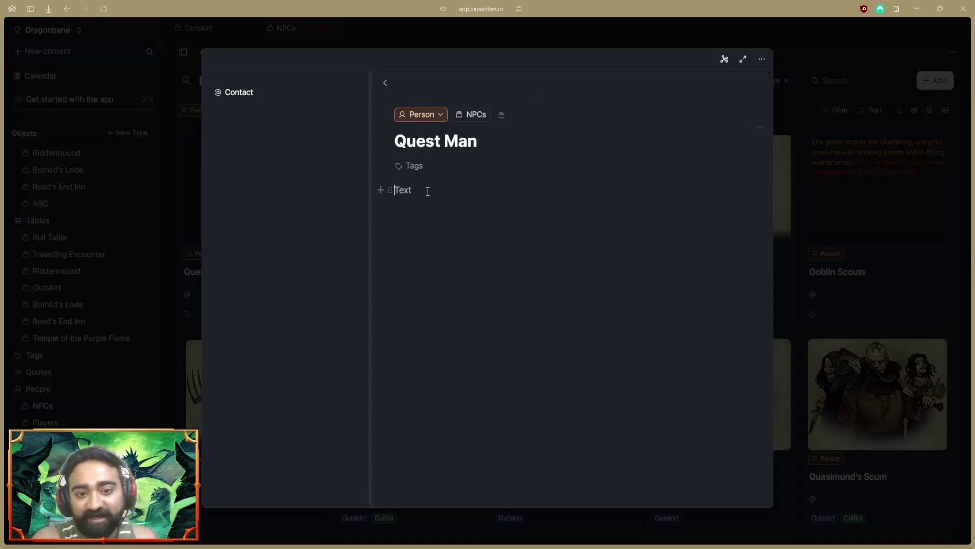
{"action": "type", "text": "@"}
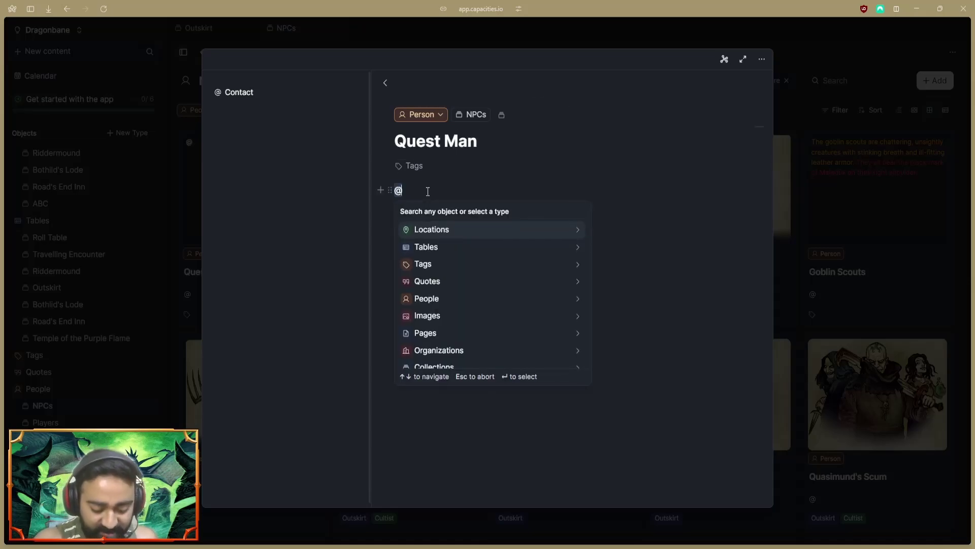
{"action": "type", "text": "UM"}
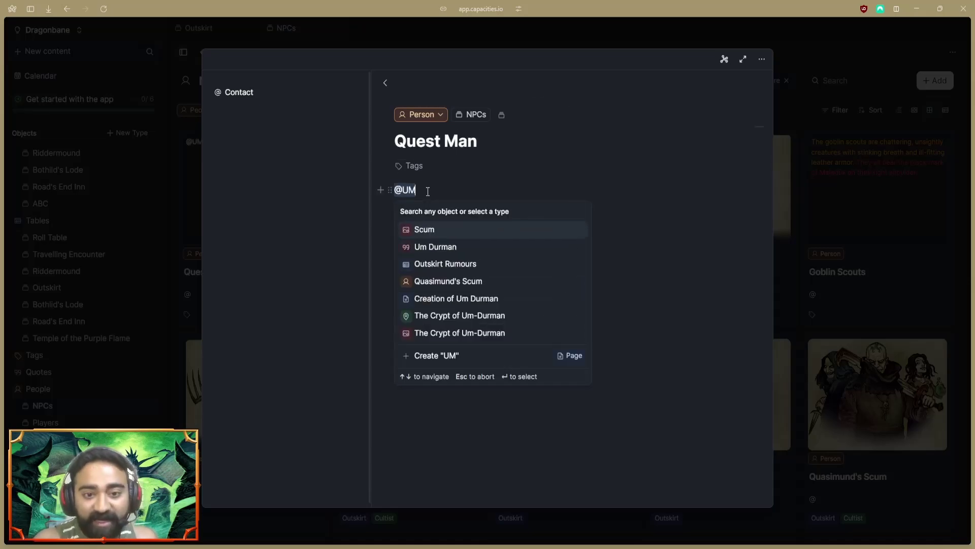
{"action": "left_click", "coordinate": [436, 247]}
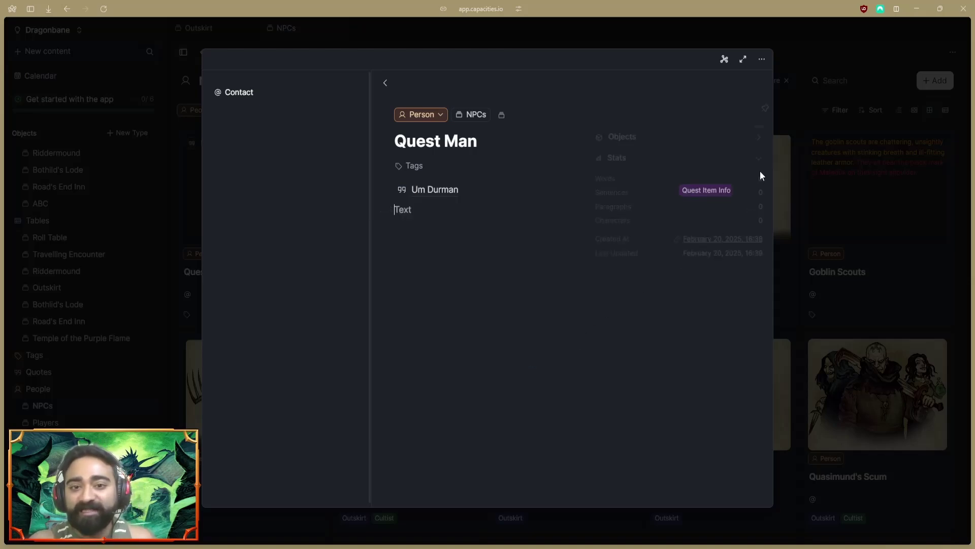
- Show Quest Man's graph view and open the linked Um Durman quote from it
{"action": "left_click", "coordinate": [725, 60]}
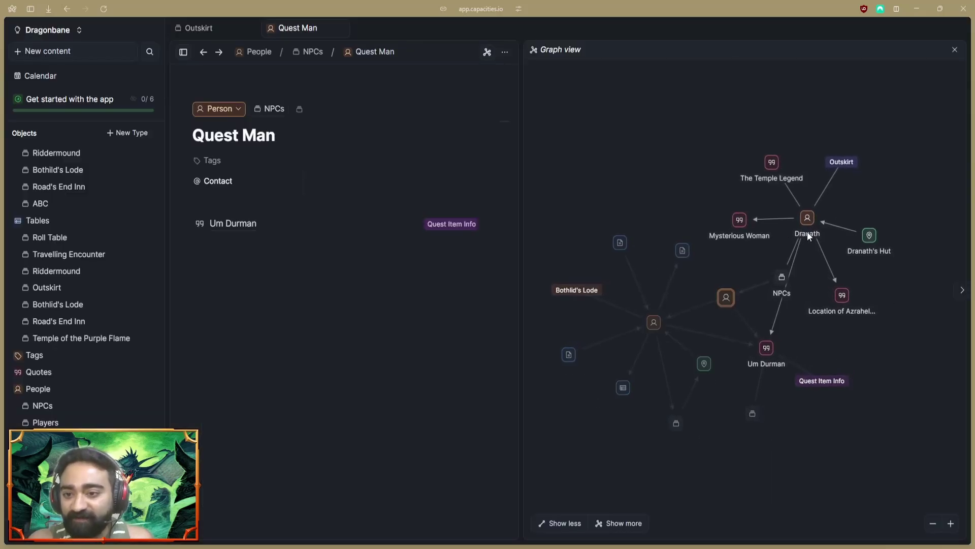
{"action": "left_click", "coordinate": [766, 351]}
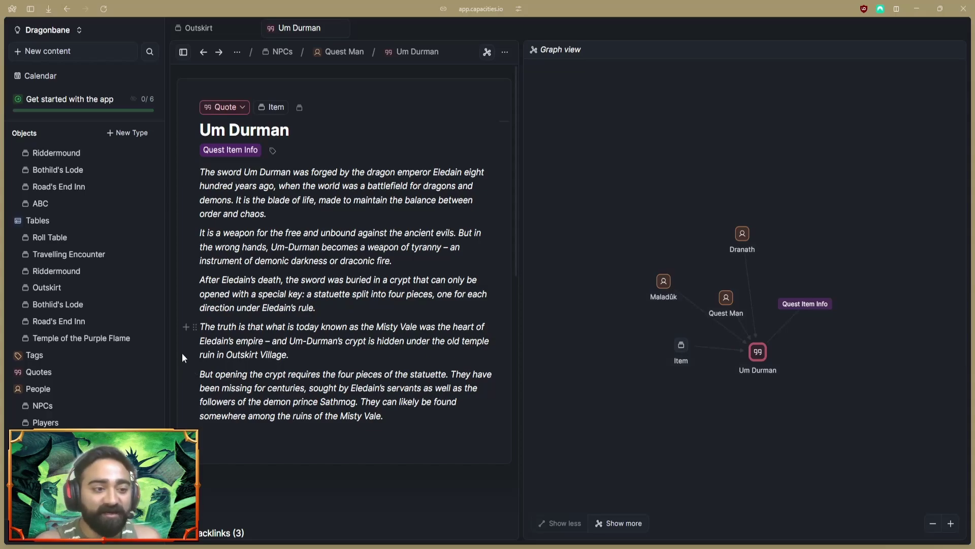
- Look through the Roll Table, Travelling Encounter, Riddermound, Outskirt and Bothlid's Lode table collections, returning to Roll Table and ending on Outskirt
{"action": "left_click", "coordinate": [50, 240]}
{"action": "left_click", "coordinate": [51, 255]}
{"action": "left_click", "coordinate": [51, 272]}
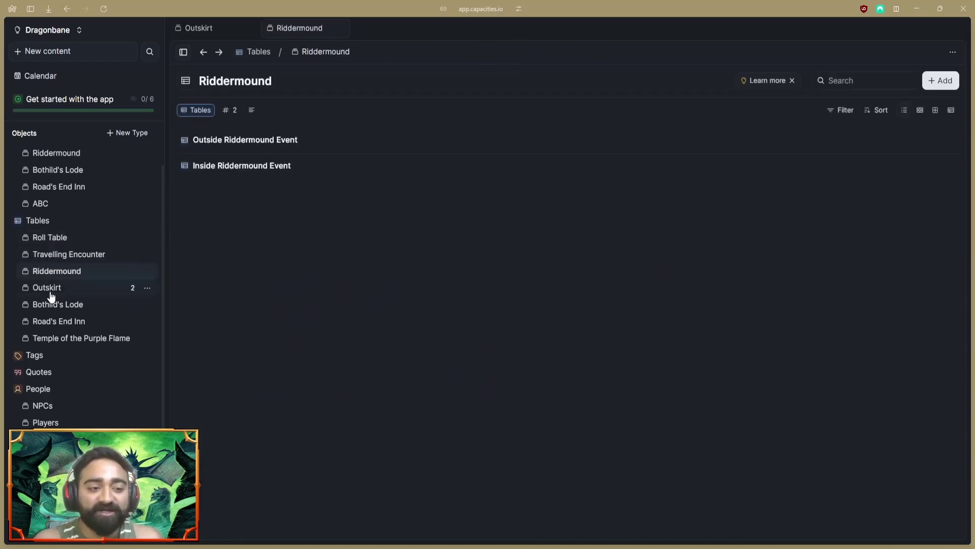
{"action": "left_click", "coordinate": [54, 289]}
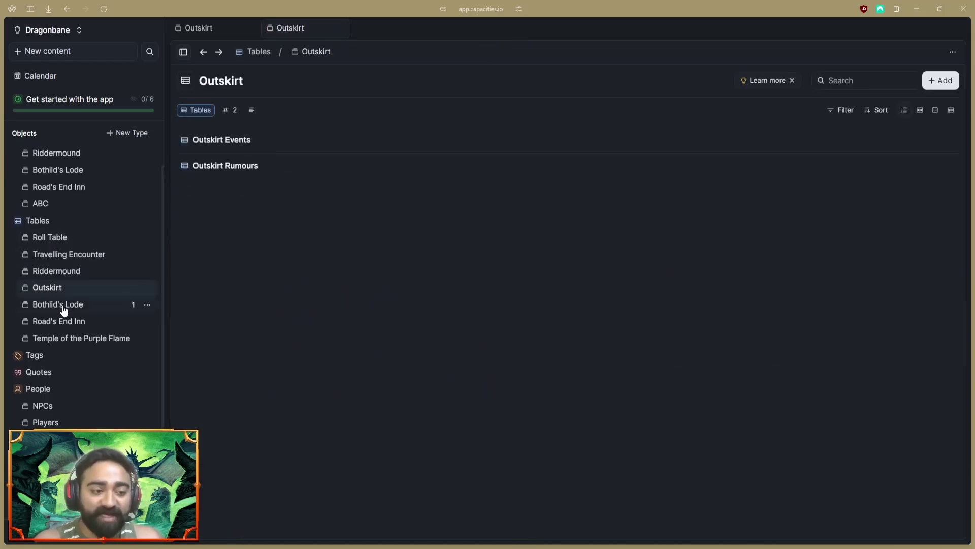
{"action": "left_click", "coordinate": [58, 305]}
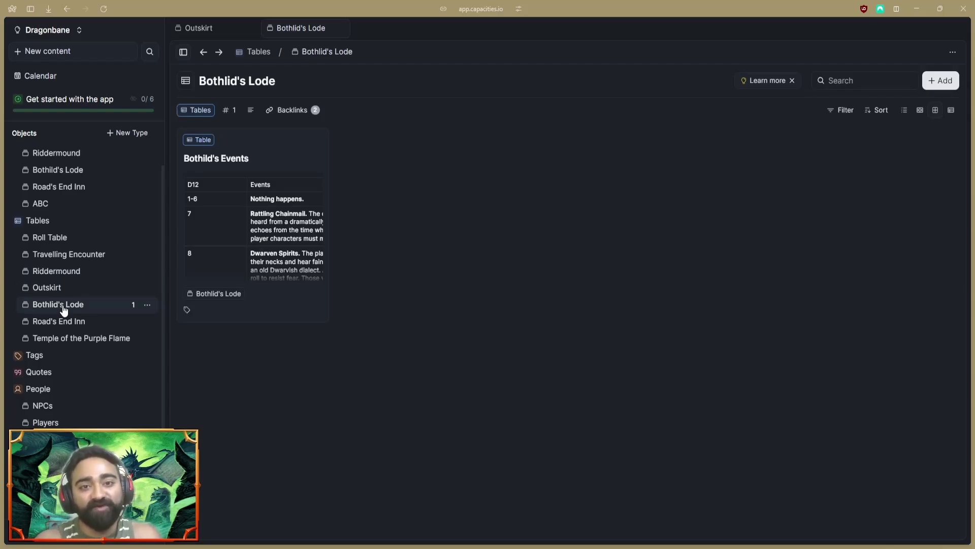
{"action": "left_click", "coordinate": [71, 239]}
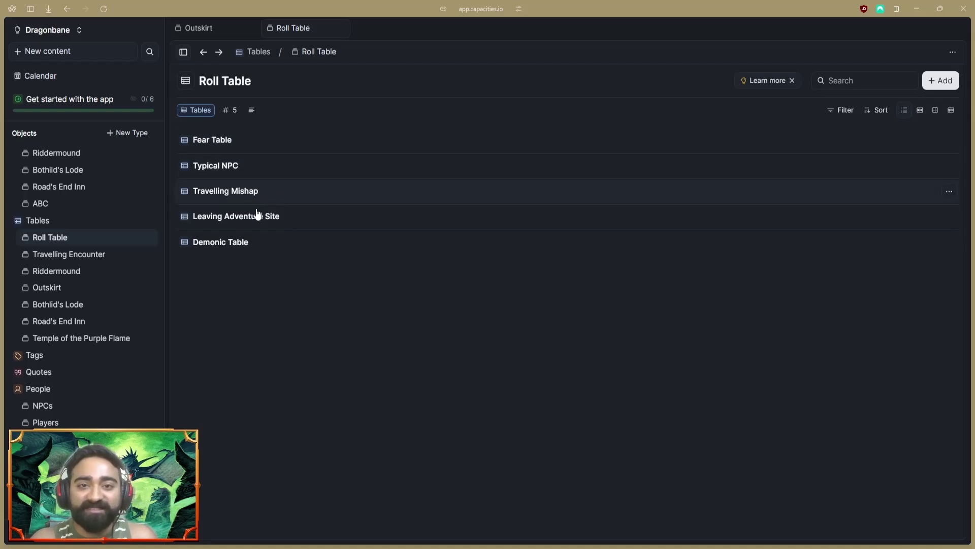
{"action": "left_click", "coordinate": [63, 292]}
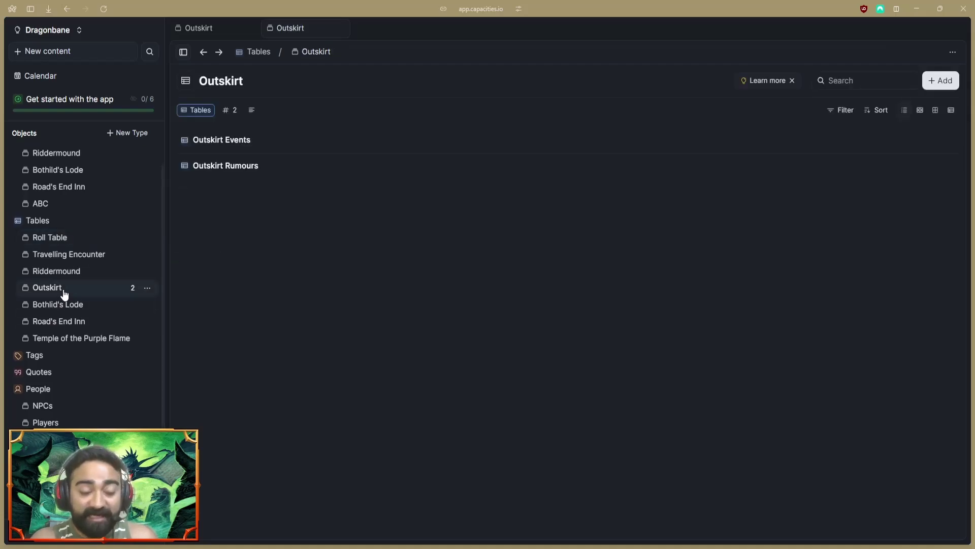